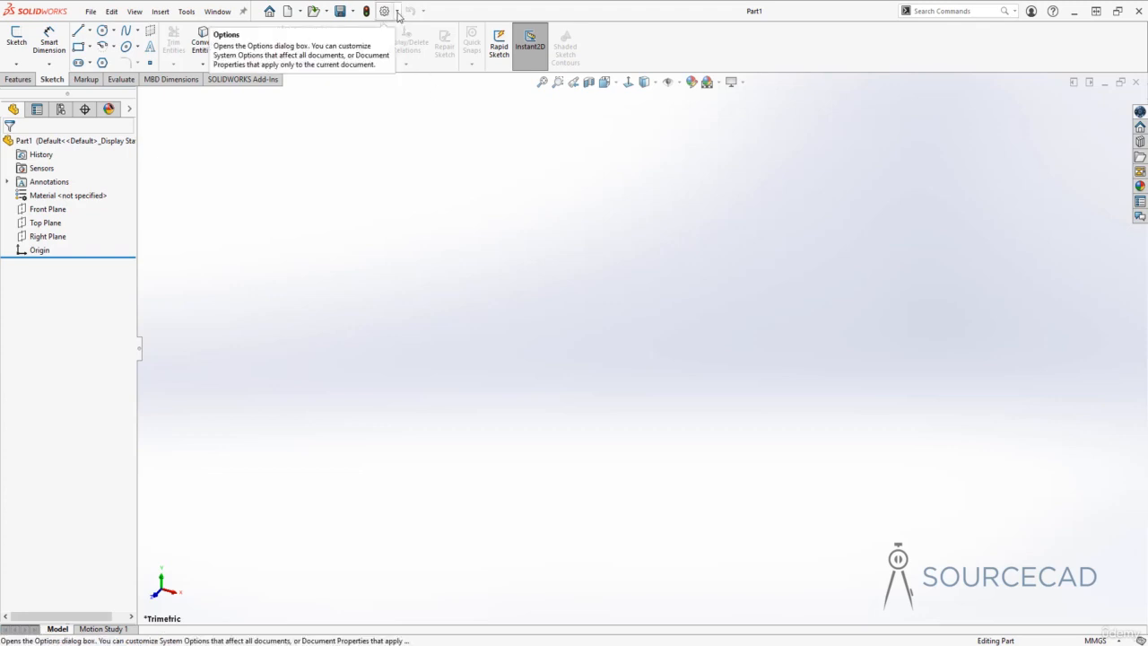
Open the Customize settings and look through the list of available toolbars
click(398, 14)
click(412, 43)
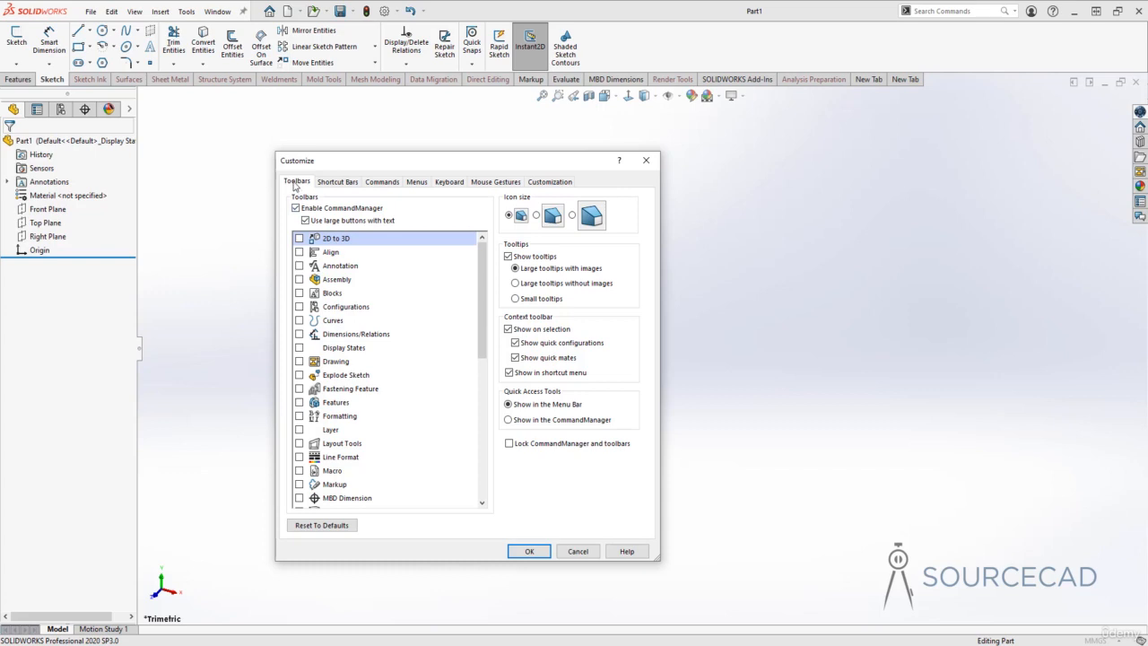
click(344, 183)
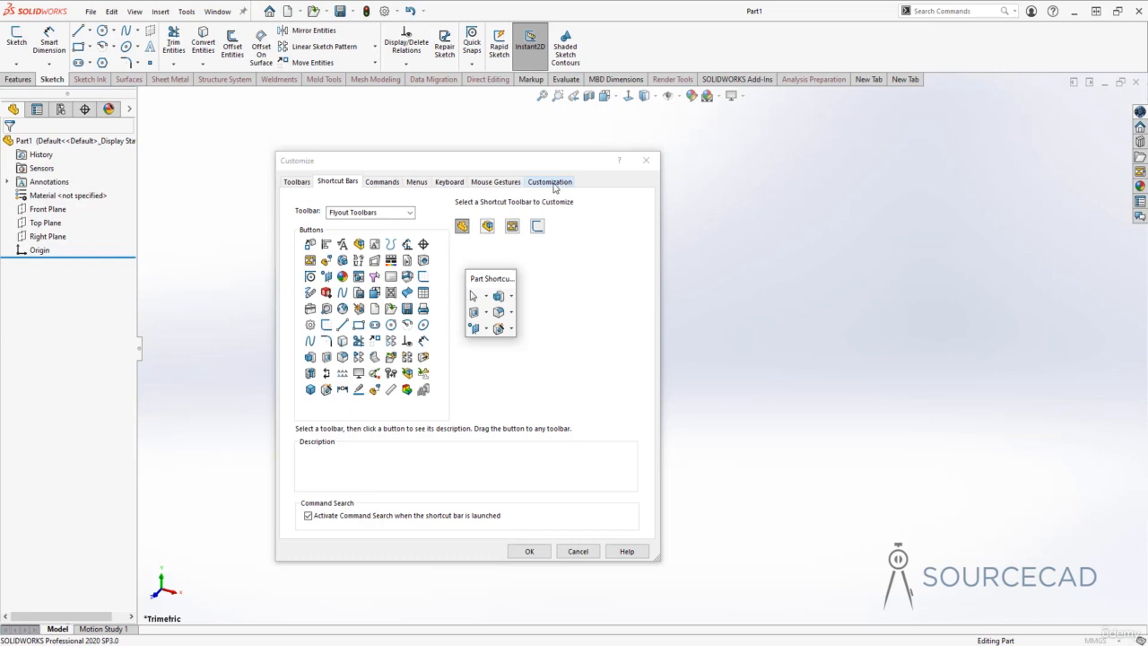
click(297, 182)
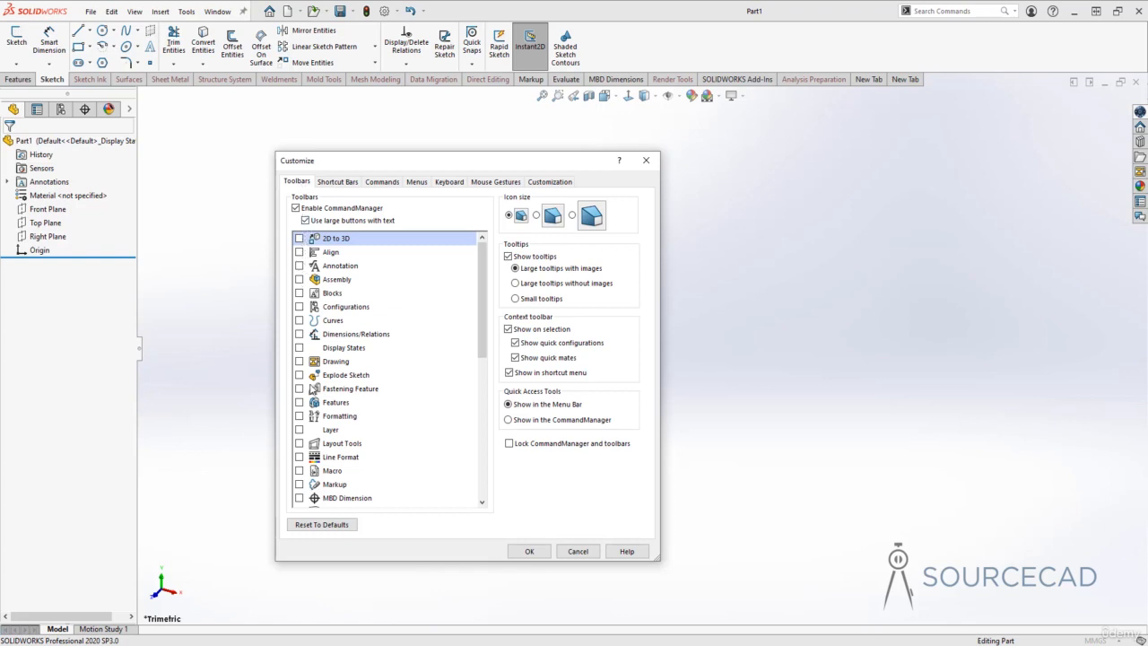
mouse_move(481, 328)
mouse_down()
mouse_move(485, 306)
mouse_move(486, 459)
mouse_move(488, 375)
mouse_up()
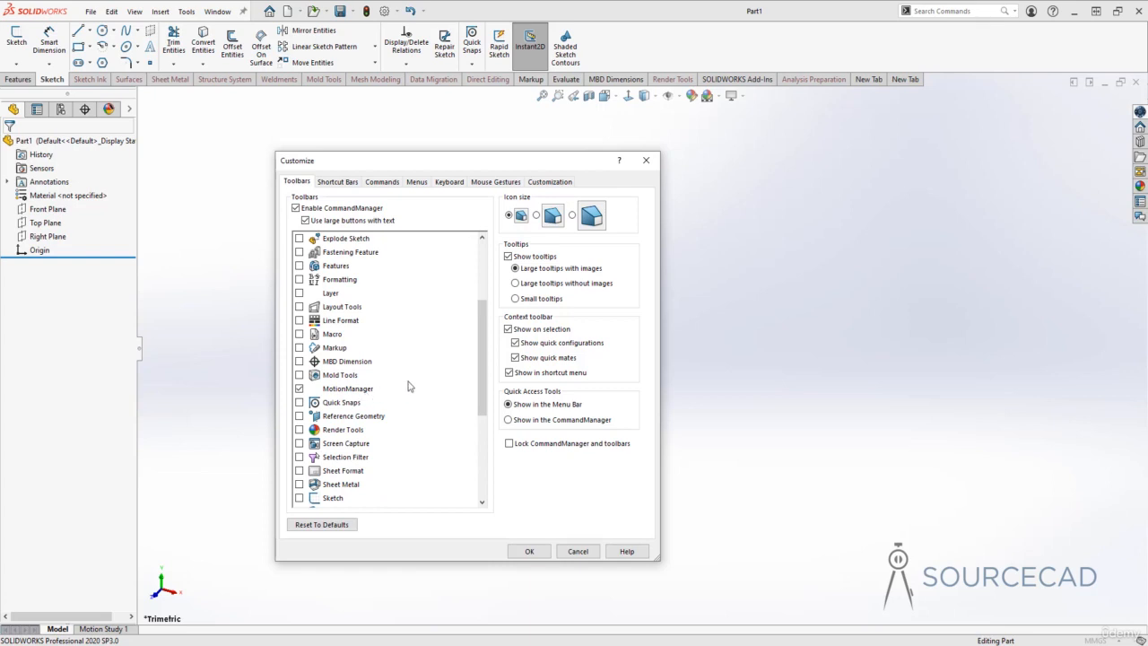
drag(484, 396, 492, 333)
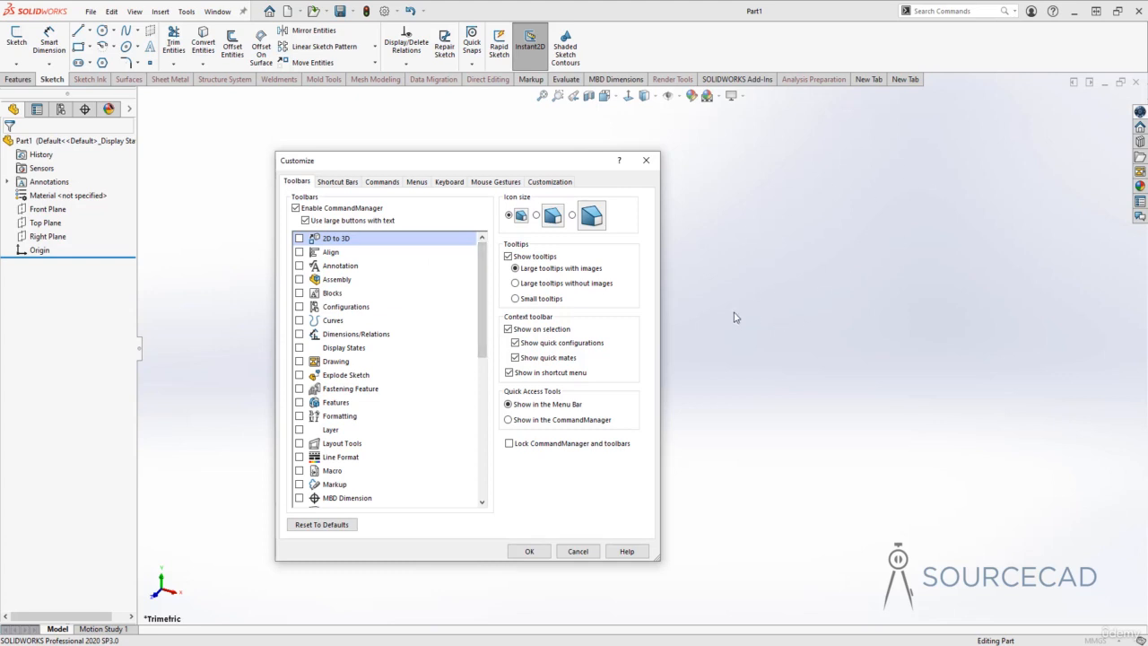
Show the Blocks and Assembly toolbars as a test, and hide both again
click(299, 293)
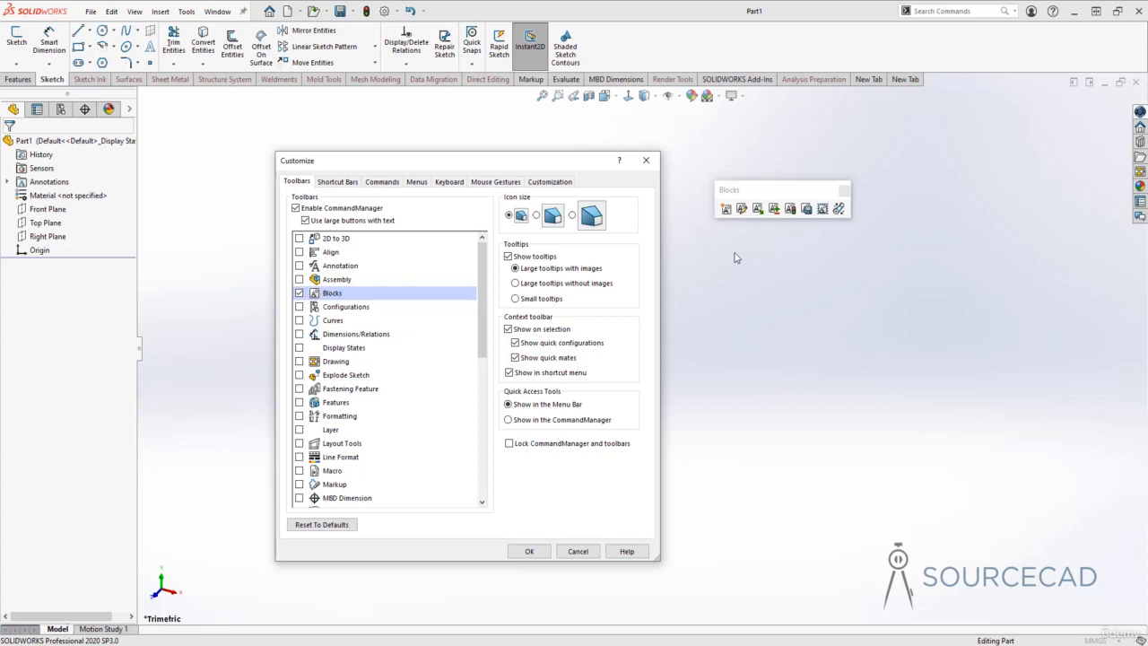
click(299, 279)
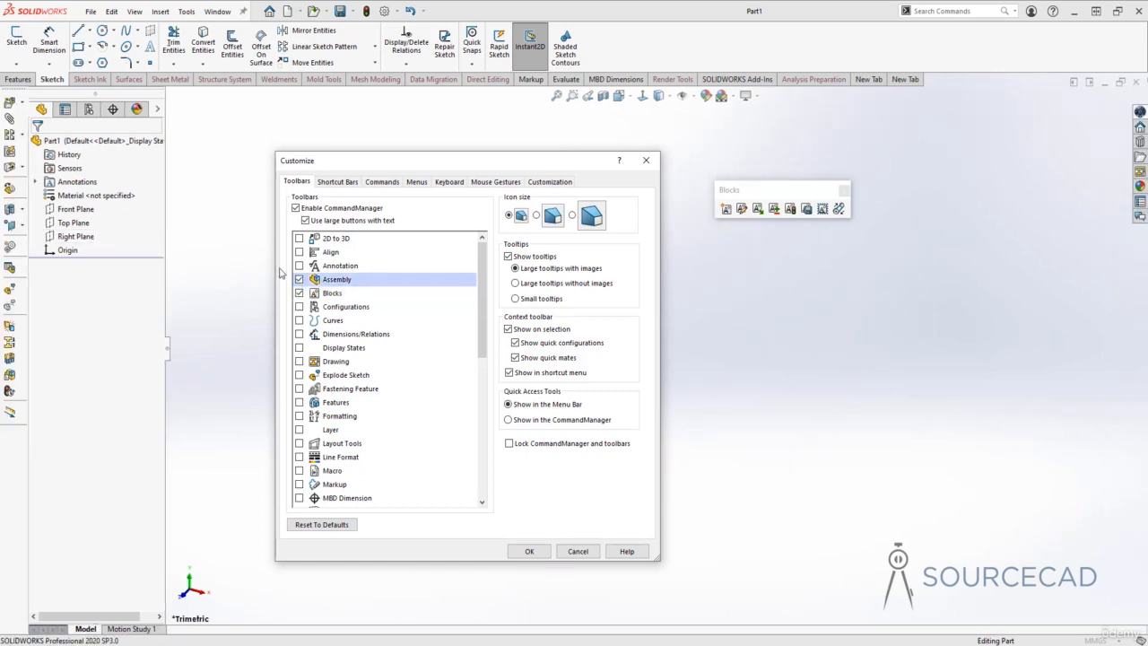
click(300, 279)
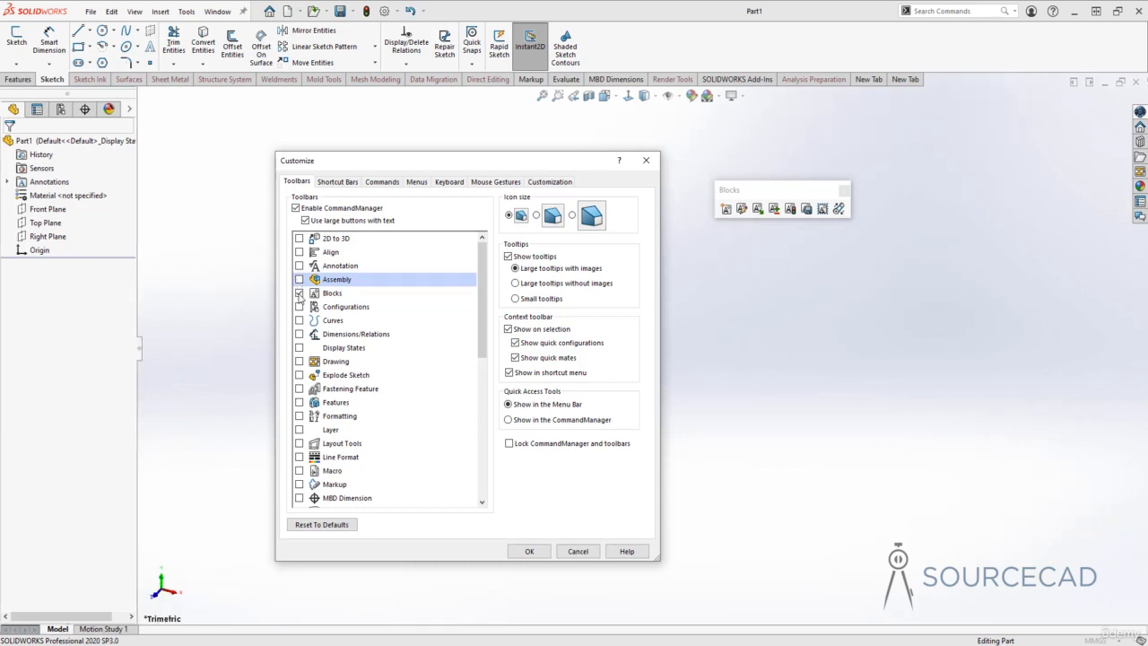
click(299, 293)
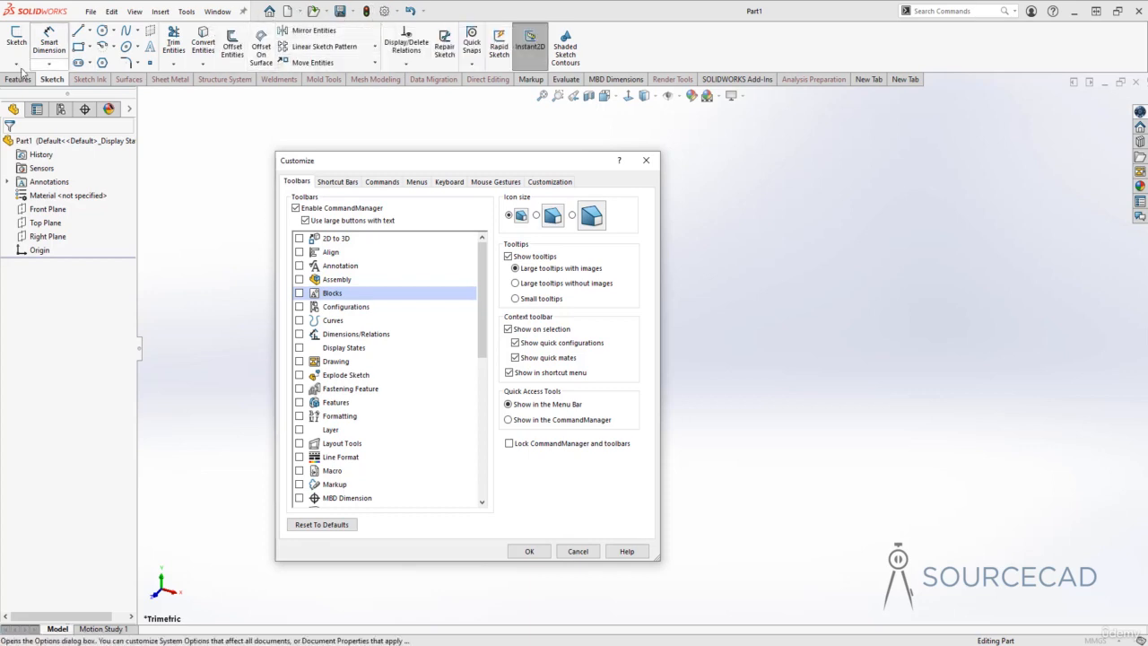
Try showing the quick access tools in the CommandManager, and return them to the Menu Bar
click(508, 420)
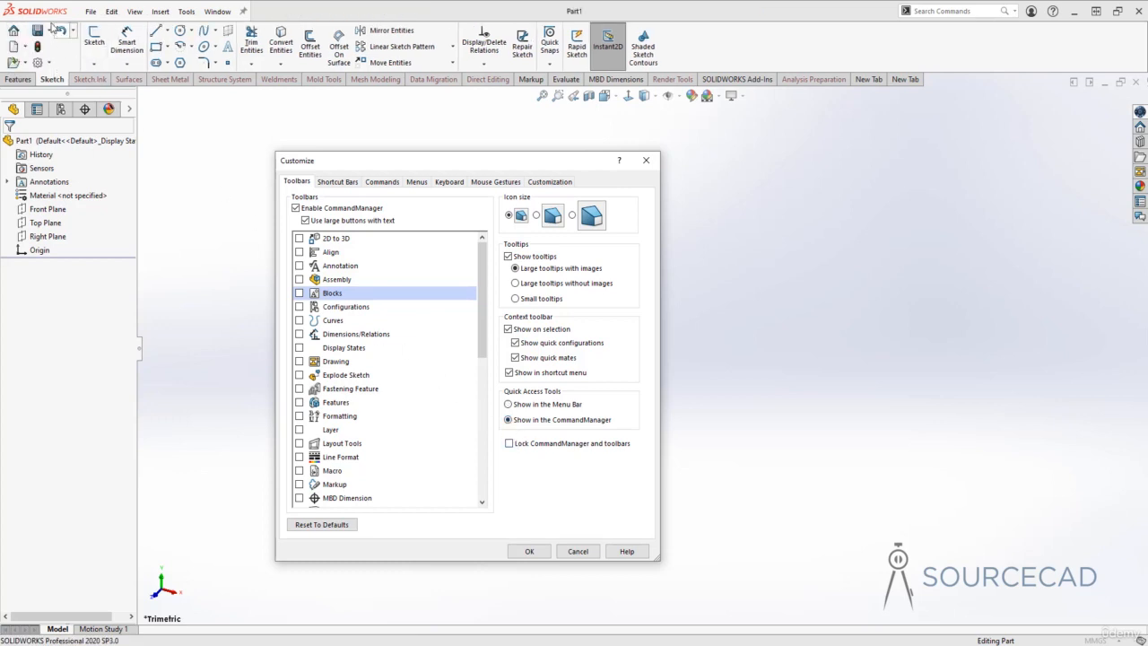
click(509, 404)
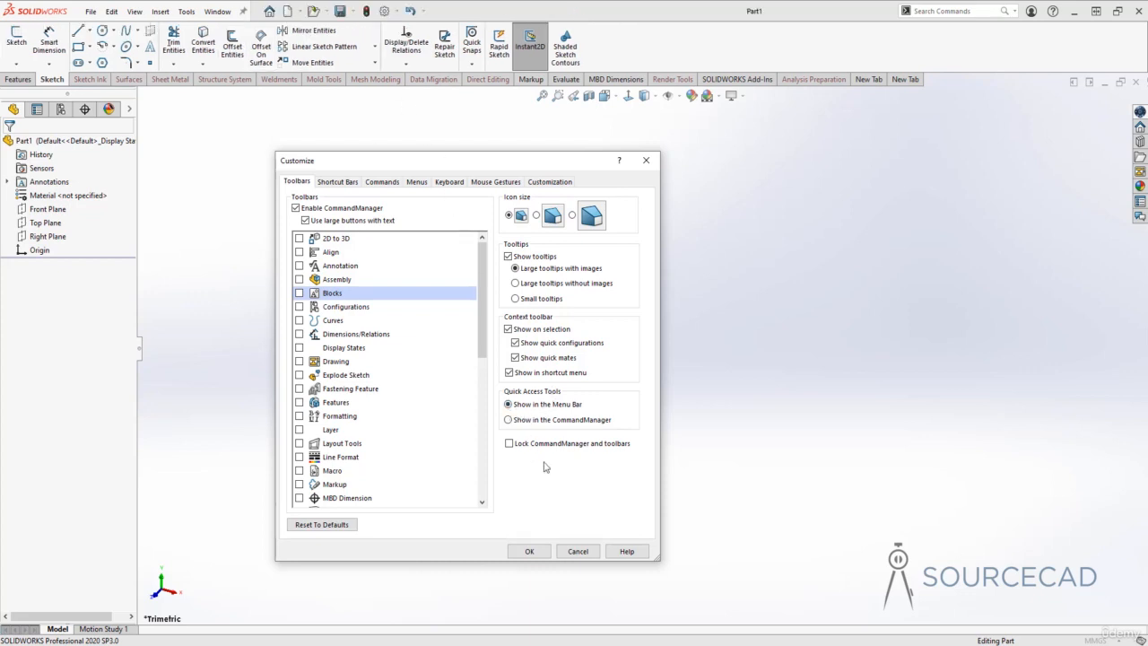
Try the medium and large icon sizes, and restore the small icon size
click(536, 216)
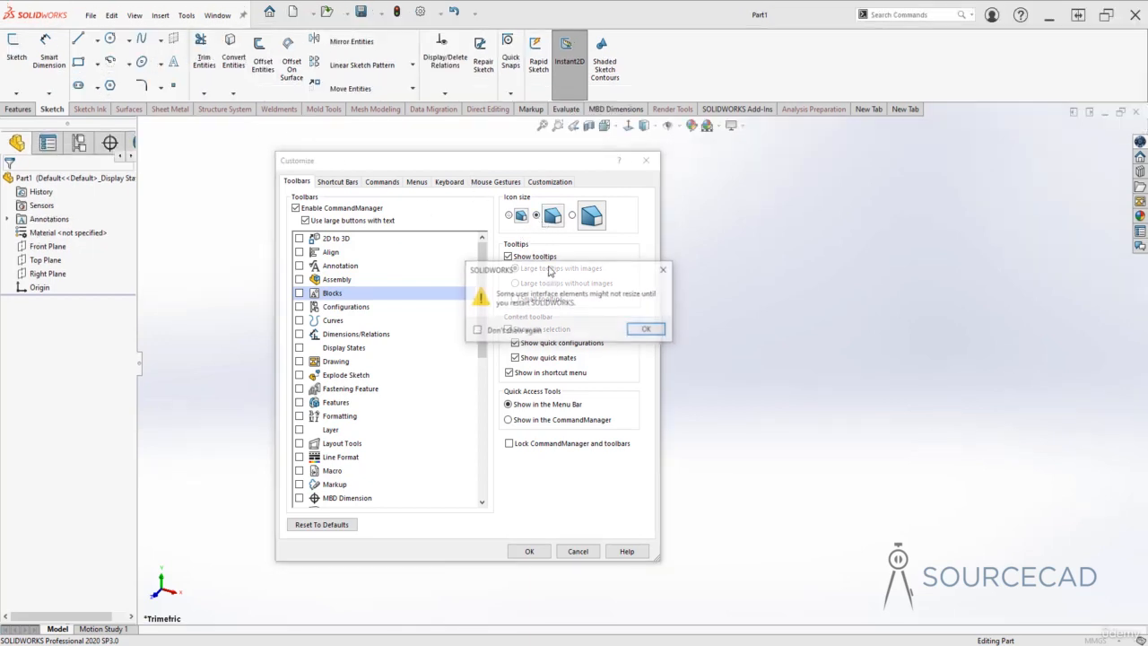
click(643, 329)
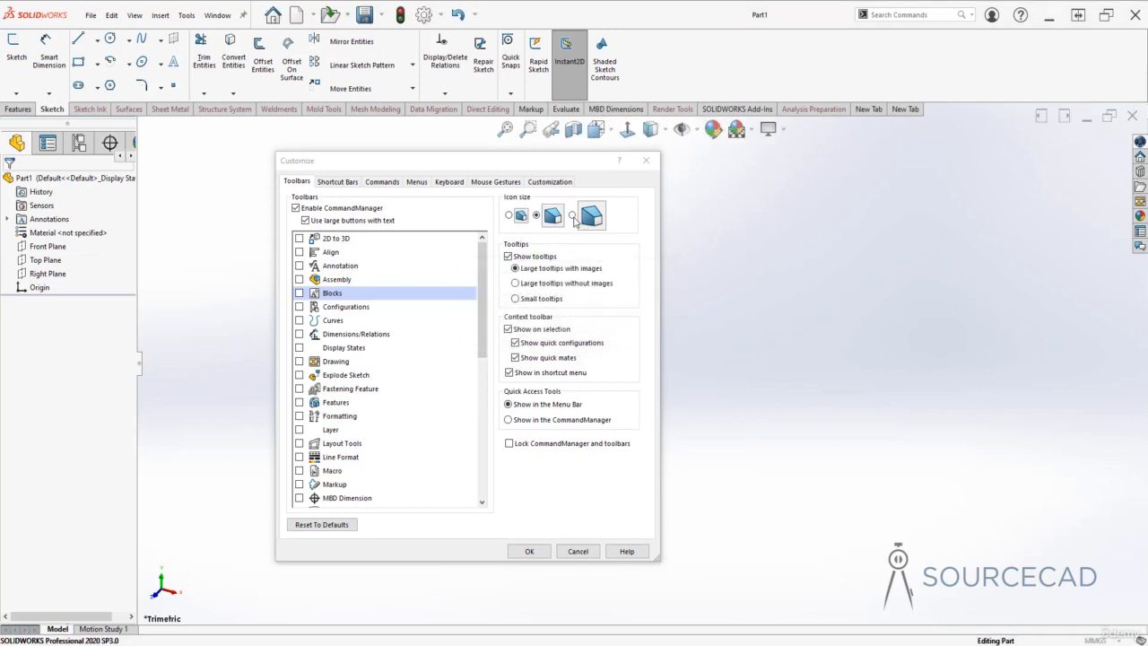
click(572, 215)
click(649, 328)
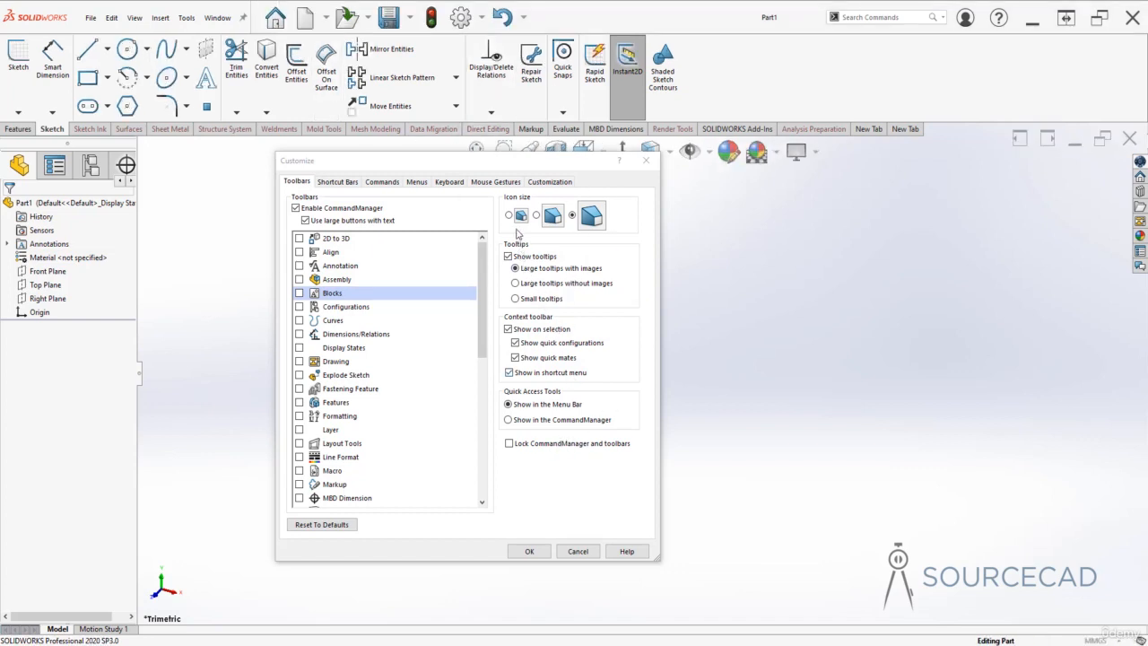
click(508, 215)
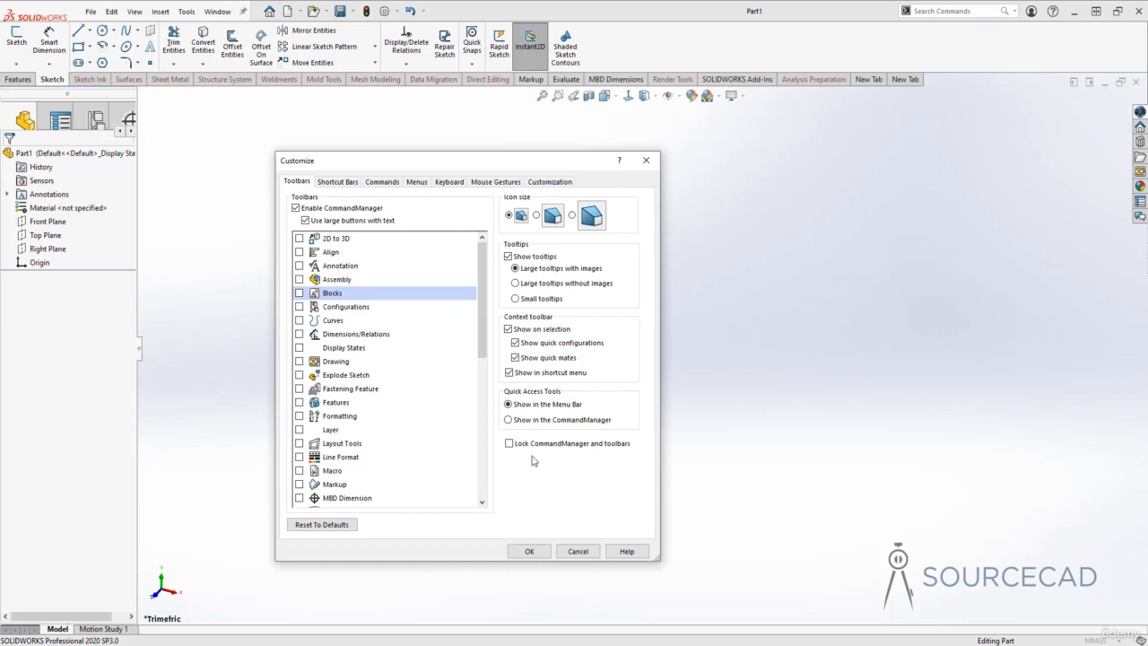
Add the Make Block command from the Blocks set to the part shortcut bar, and remove it again
click(340, 182)
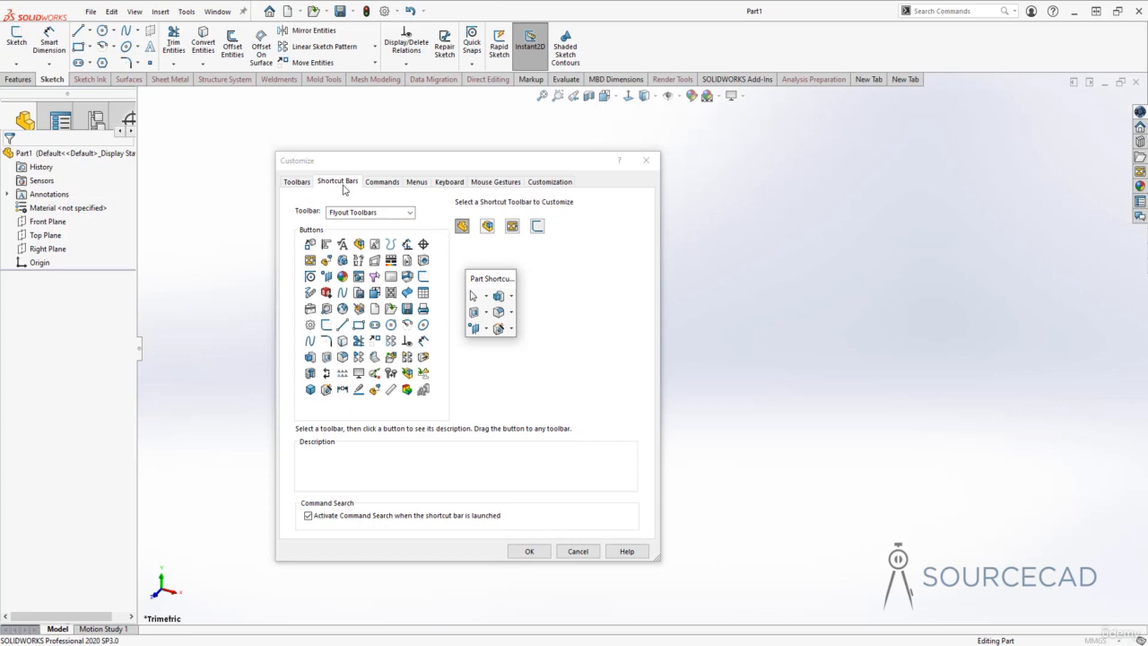
drag(493, 280, 517, 286)
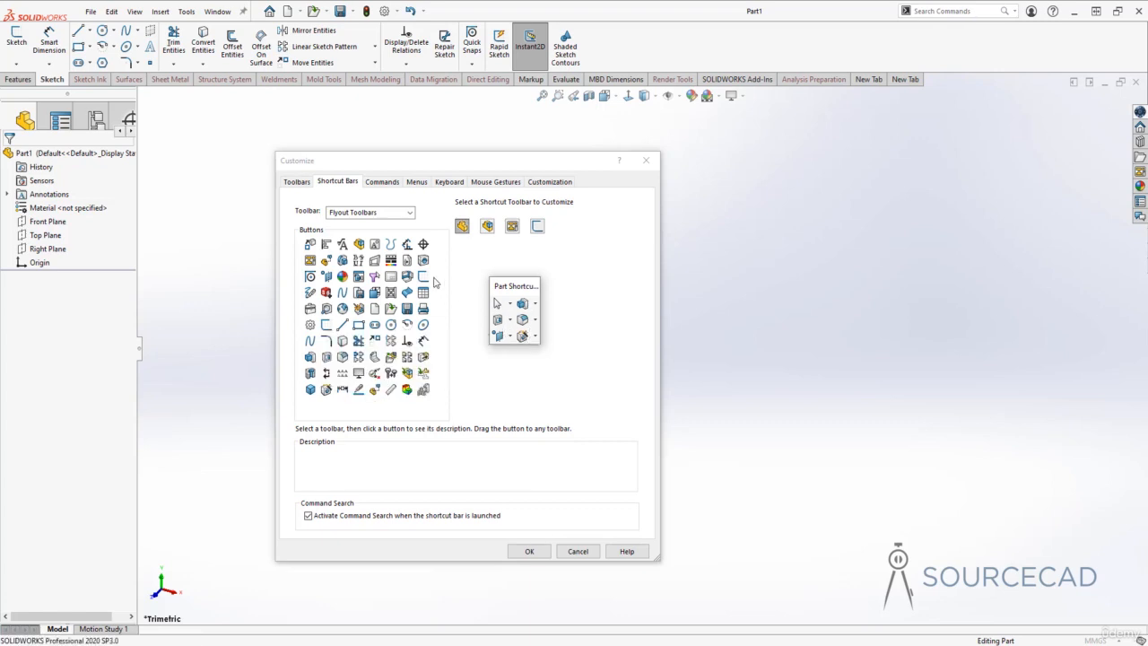
click(410, 214)
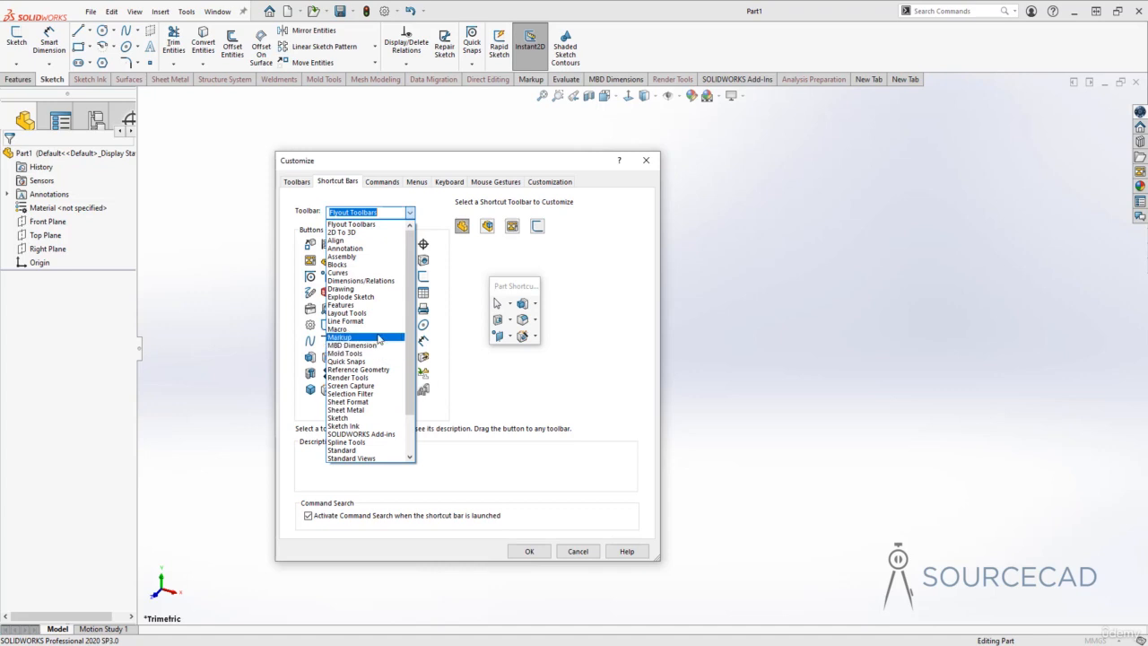
click(374, 266)
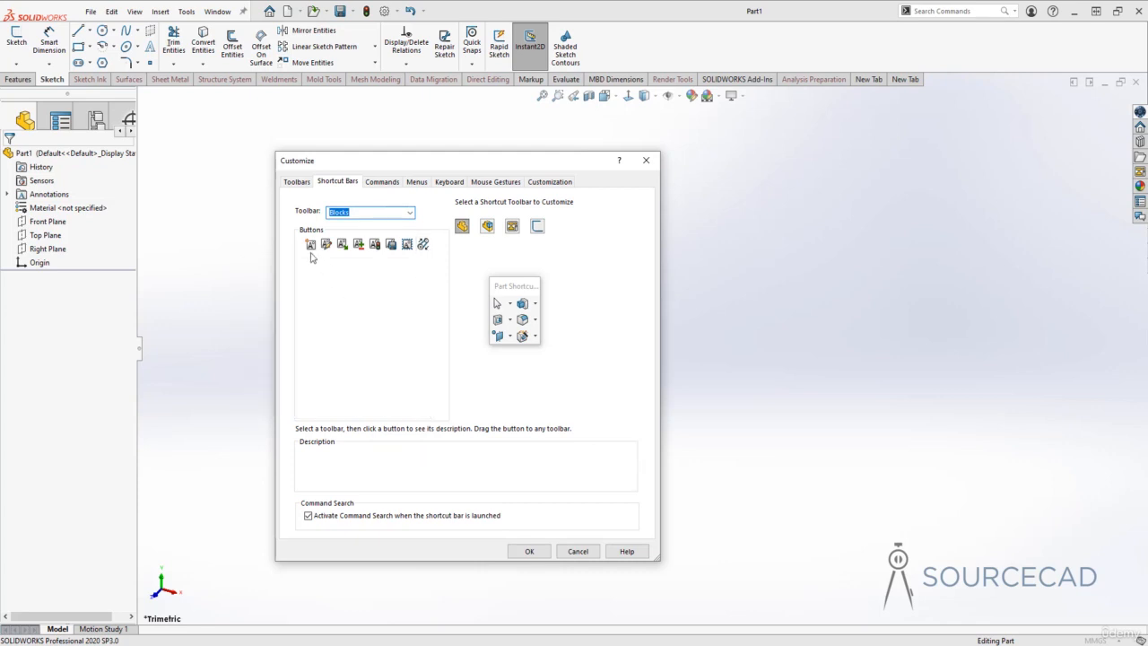
drag(310, 244, 523, 339)
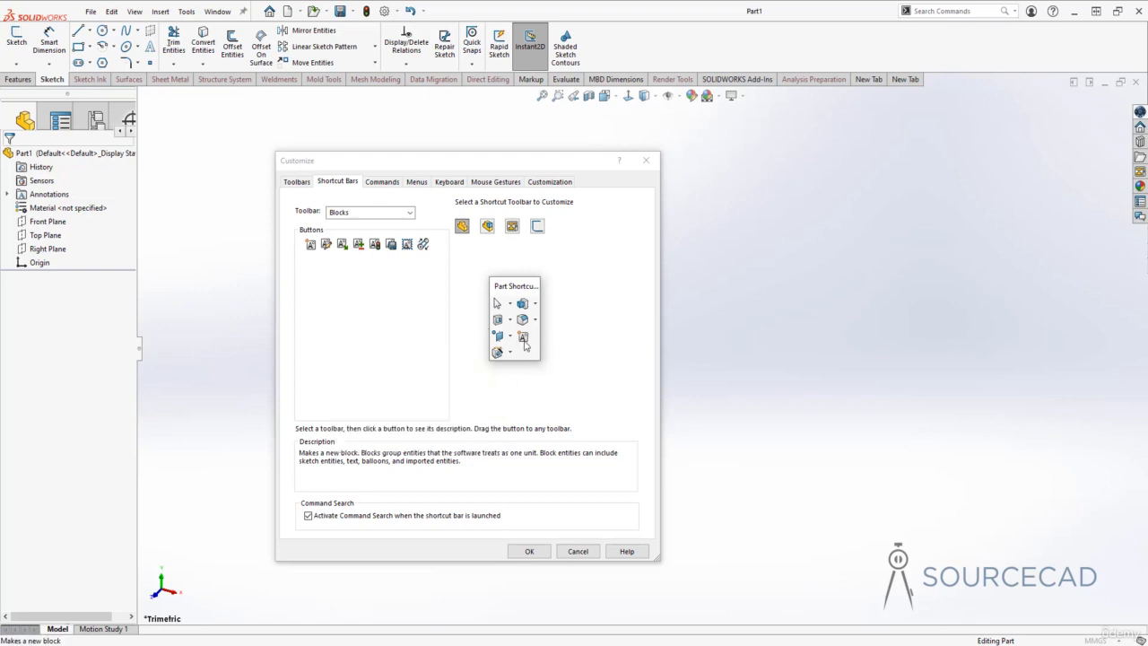
drag(524, 341, 614, 336)
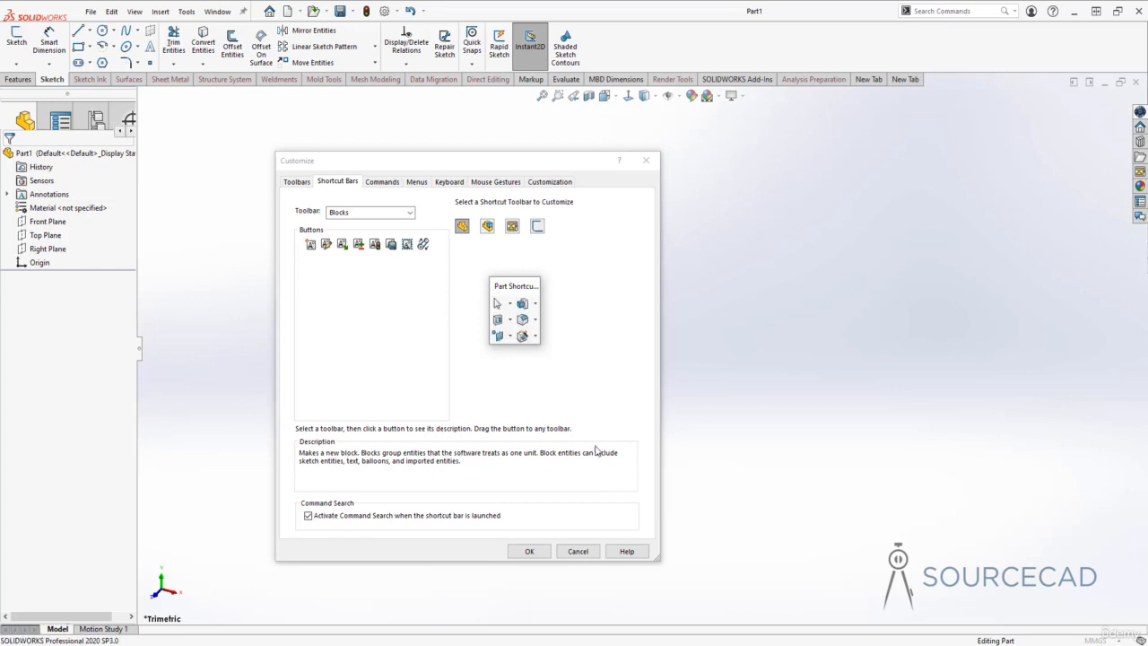
Review the sketch, assembly and drawing shortcut bars, and return to the part shortcut bar
click(537, 226)
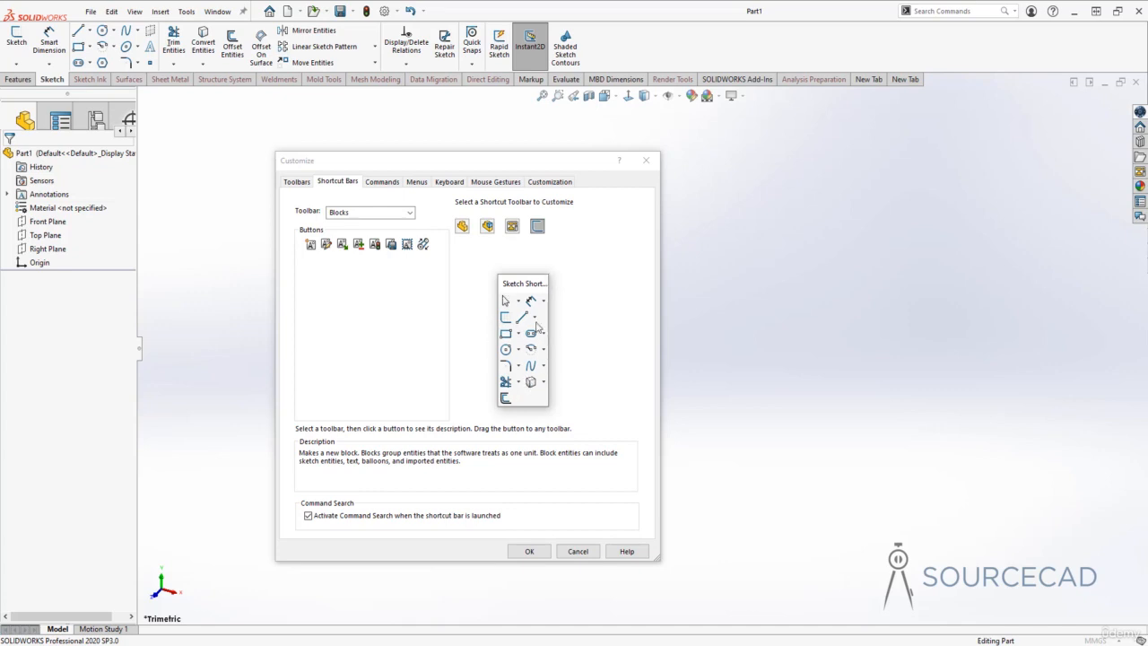
click(486, 227)
click(516, 229)
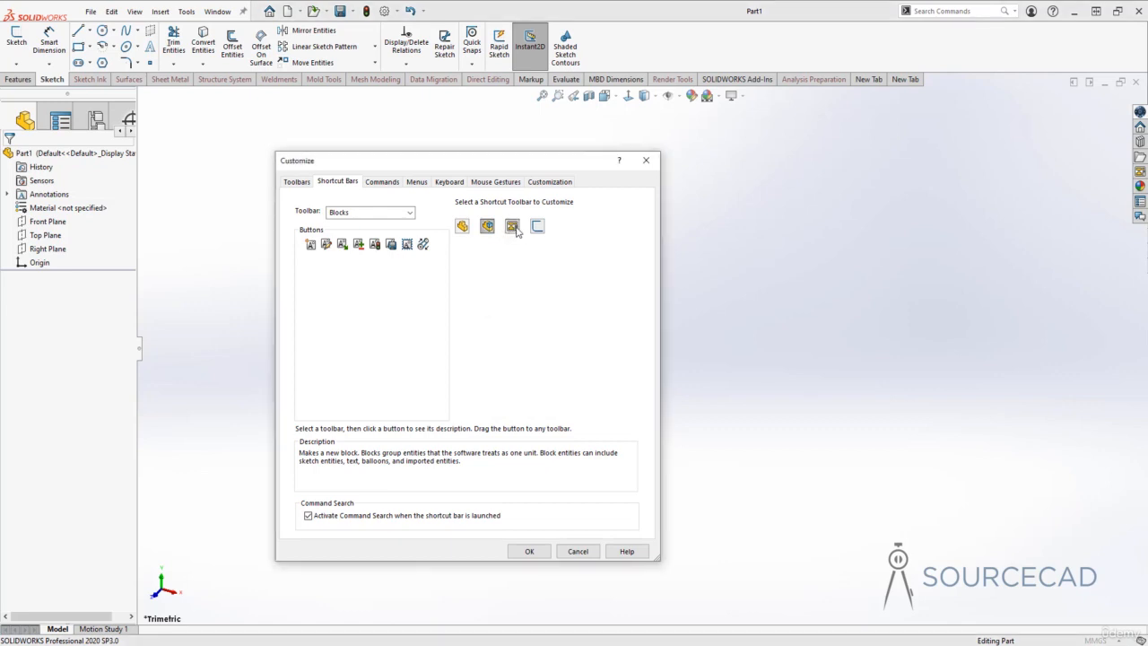
click(515, 230)
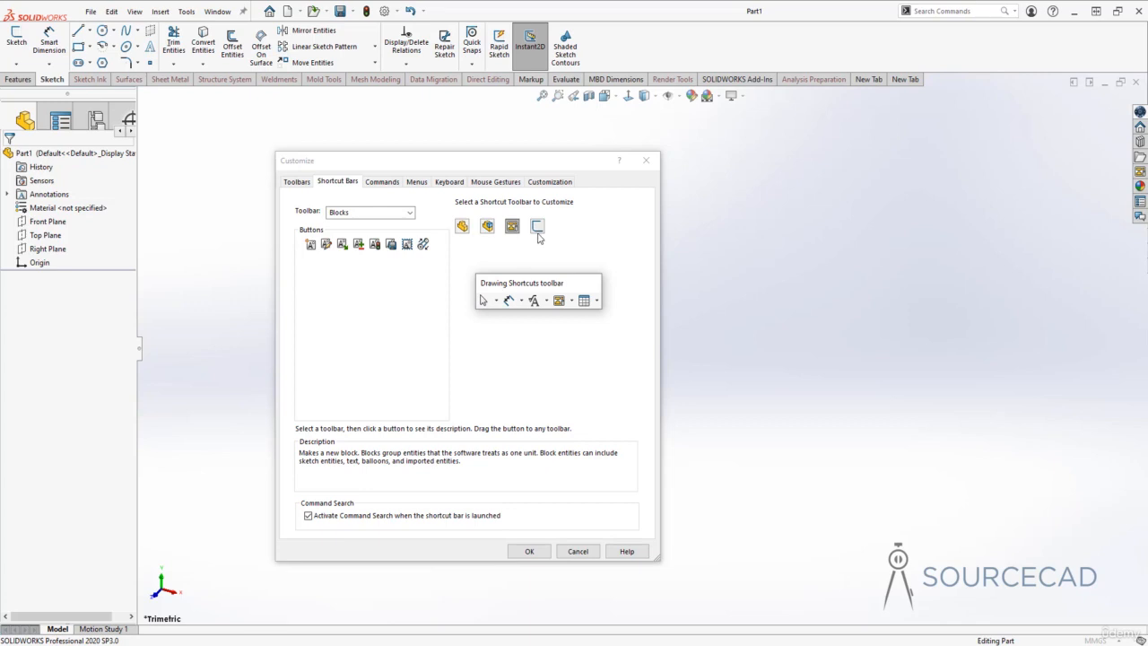
click(463, 227)
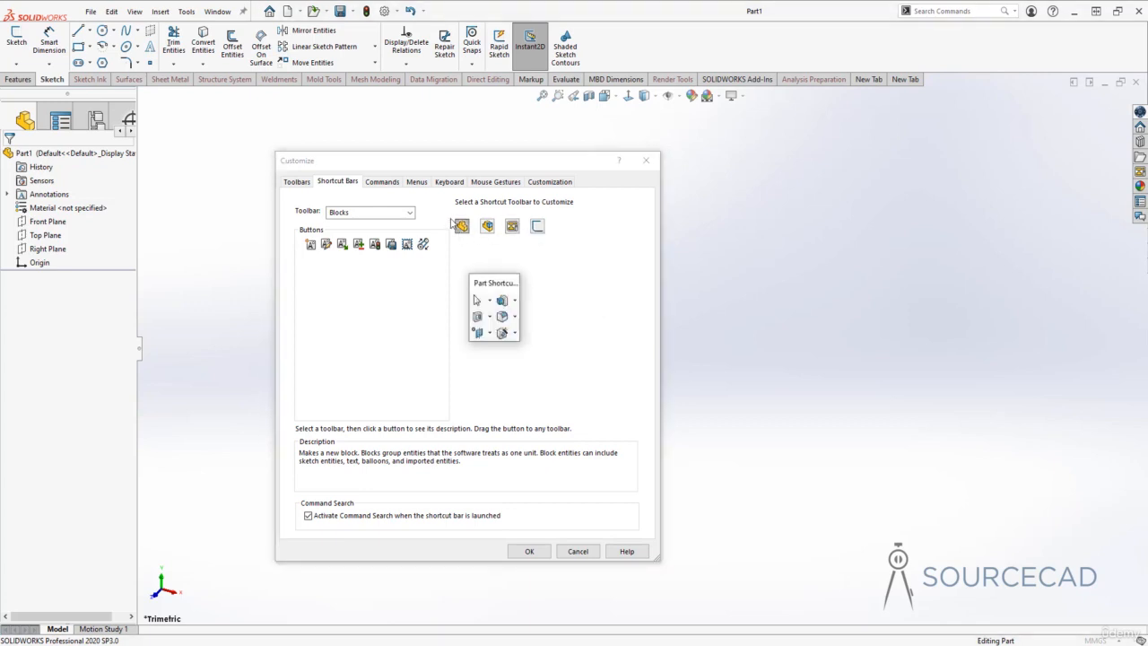
Add the Lofted Surface command from the Surfaces category to the end of the Features ribbon
click(381, 182)
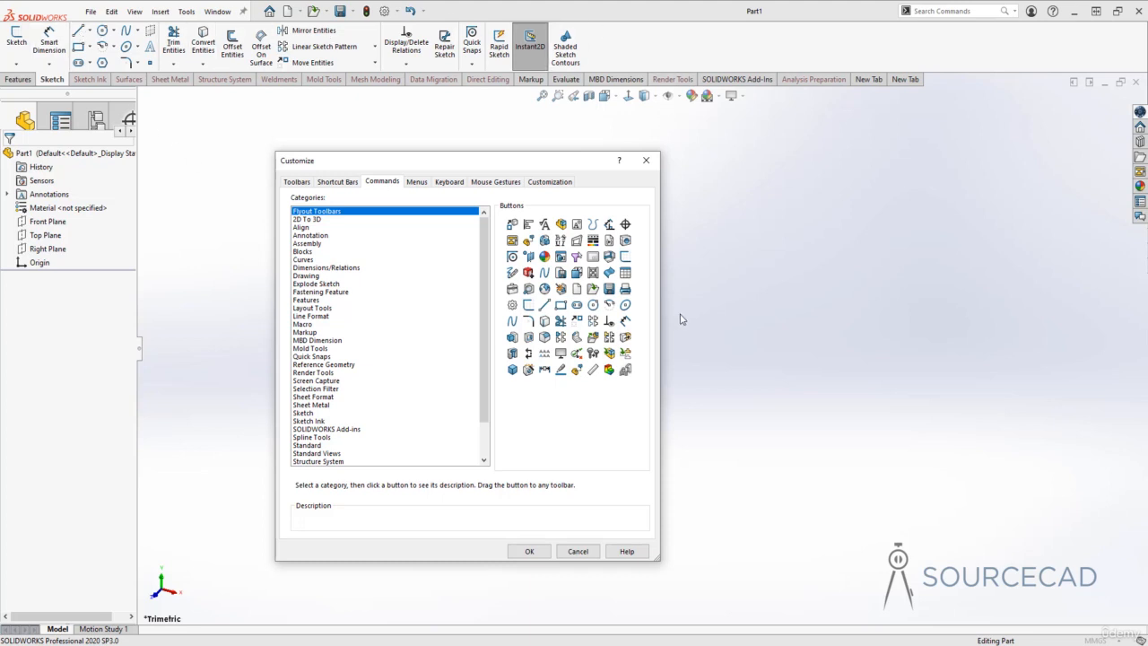
click(20, 80)
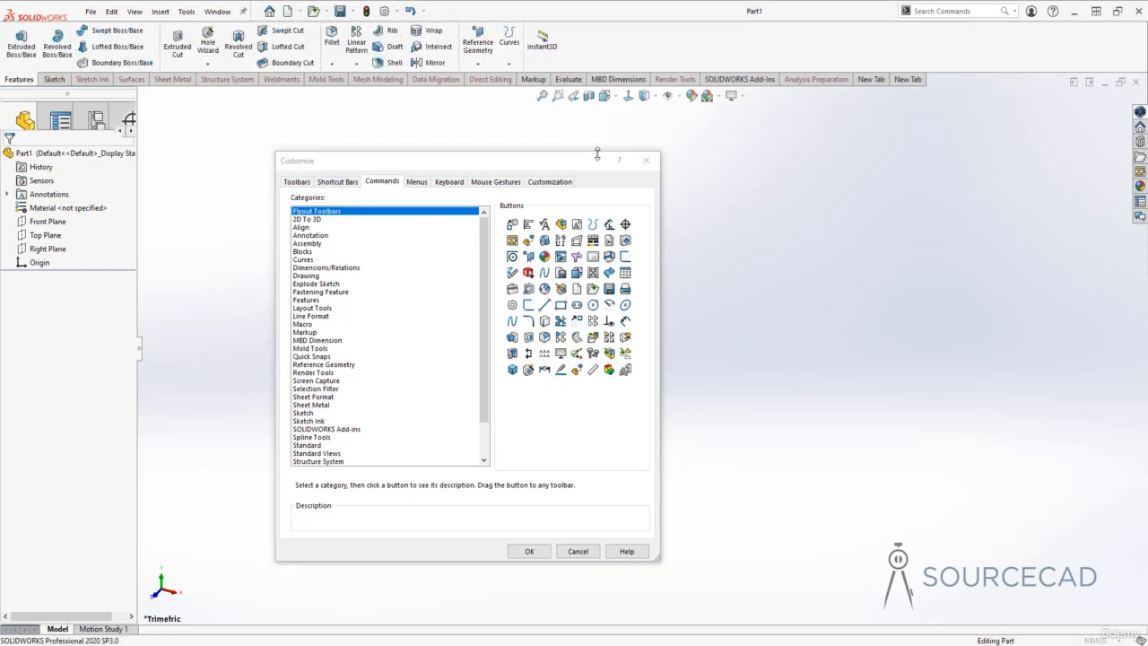
click(98, 80)
click(16, 83)
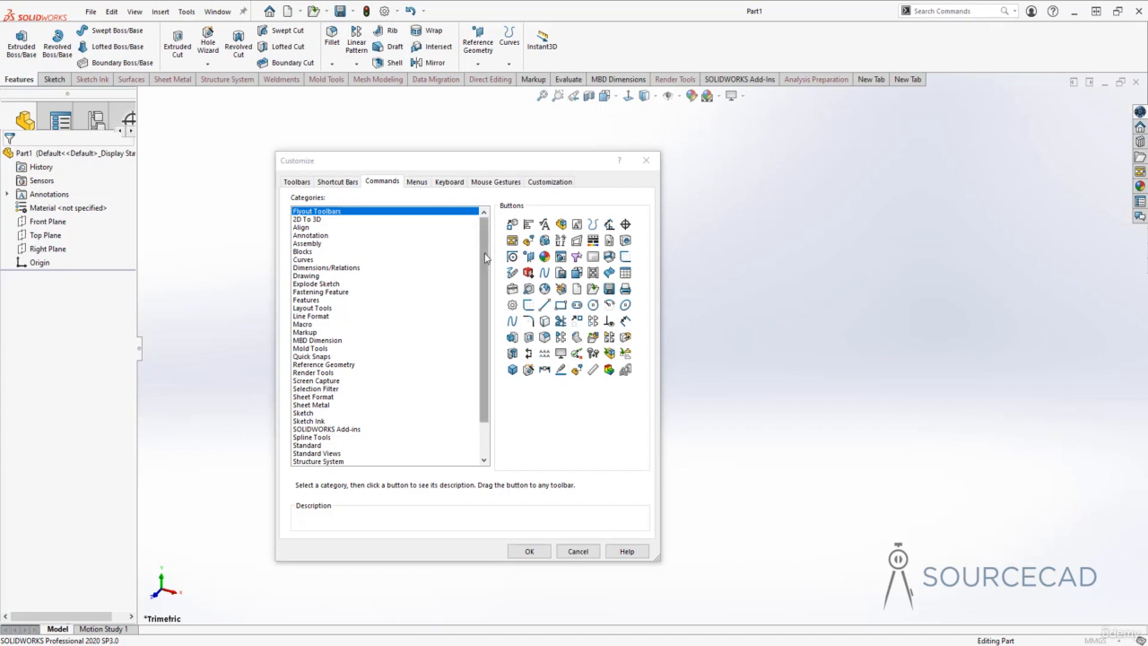
drag(484, 257, 491, 311)
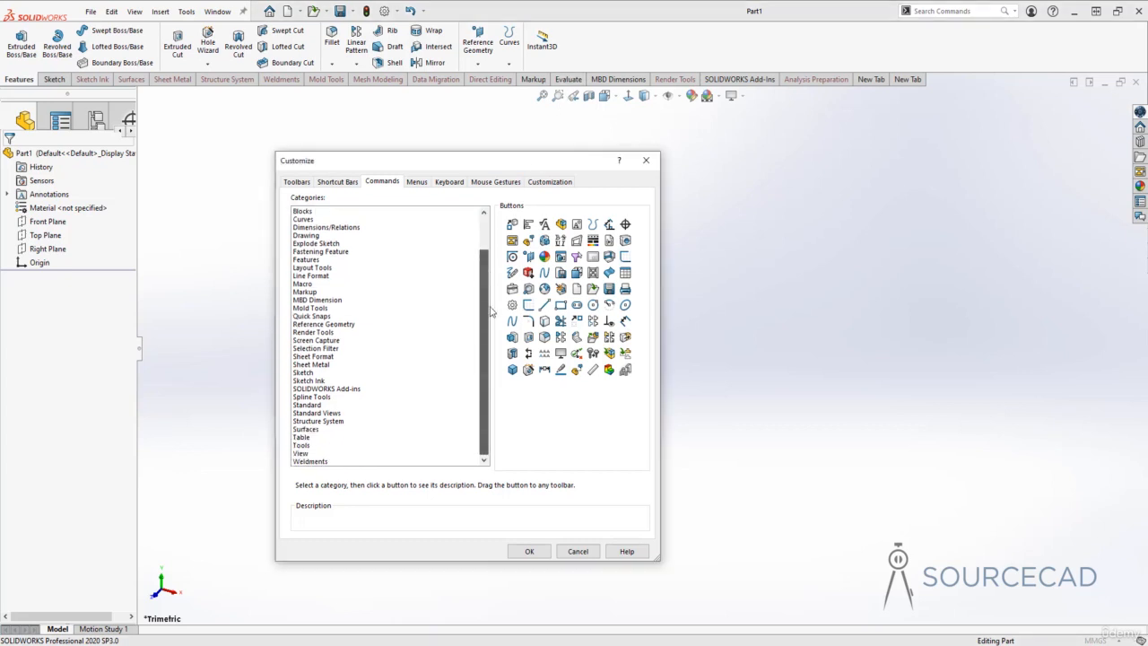
click(309, 430)
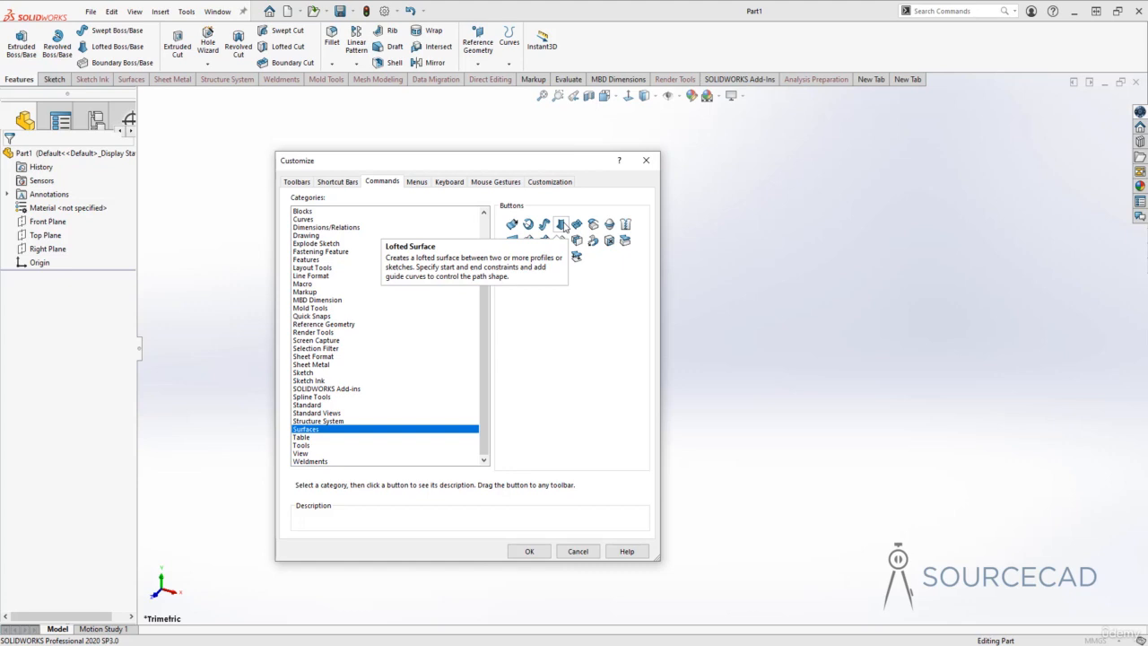
drag(561, 224, 576, 46)
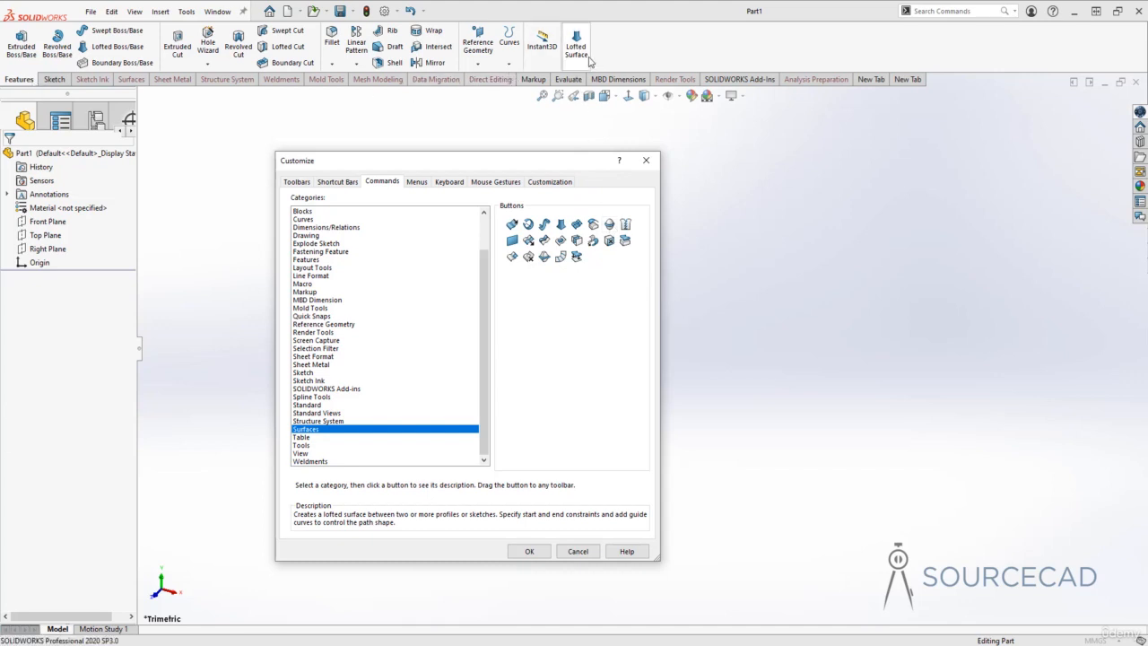
Place Lofted Surface on the heads-up view toolbar as well, and remove it from both the view toolbar and the Features ribbon
drag(562, 230, 621, 104)
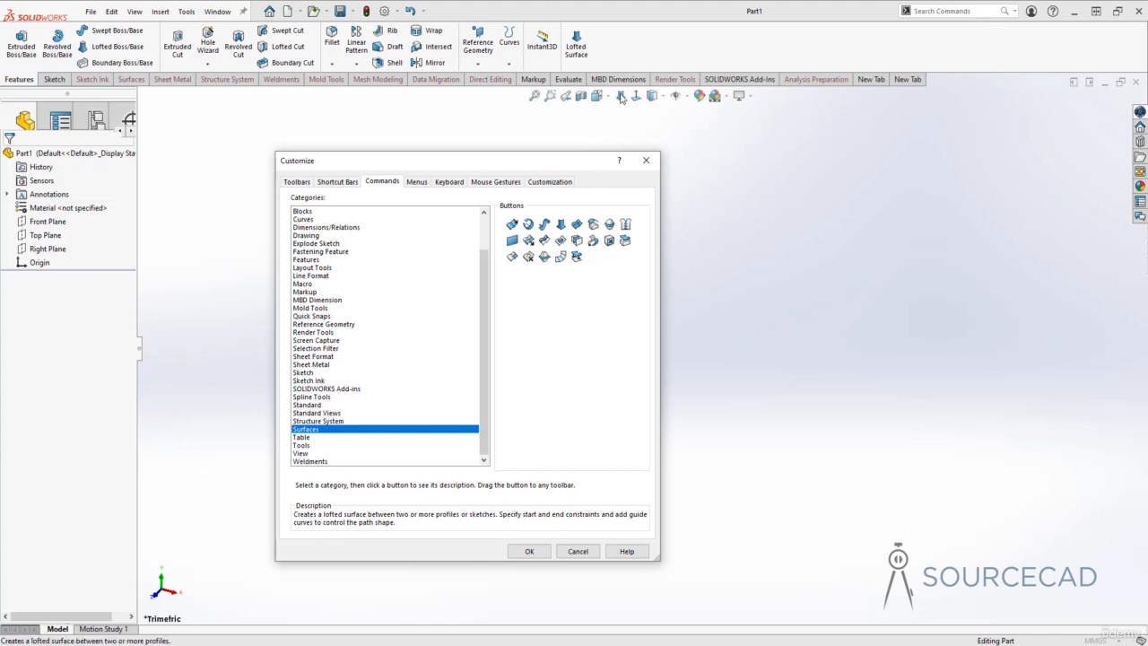
drag(621, 96, 716, 191)
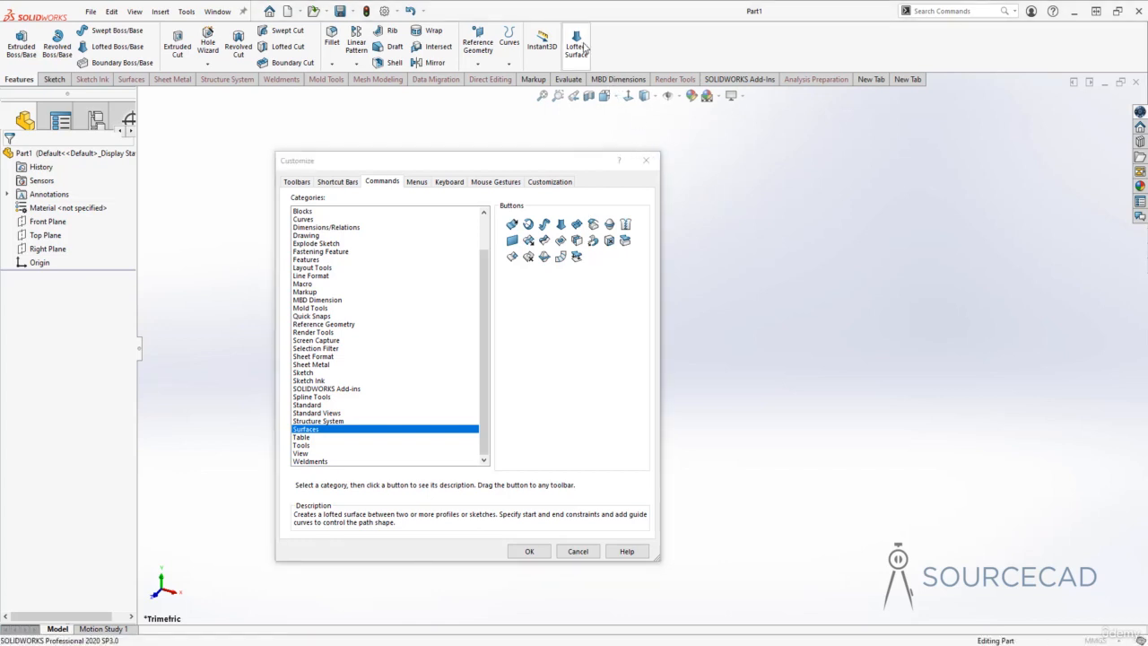
drag(576, 47, 771, 269)
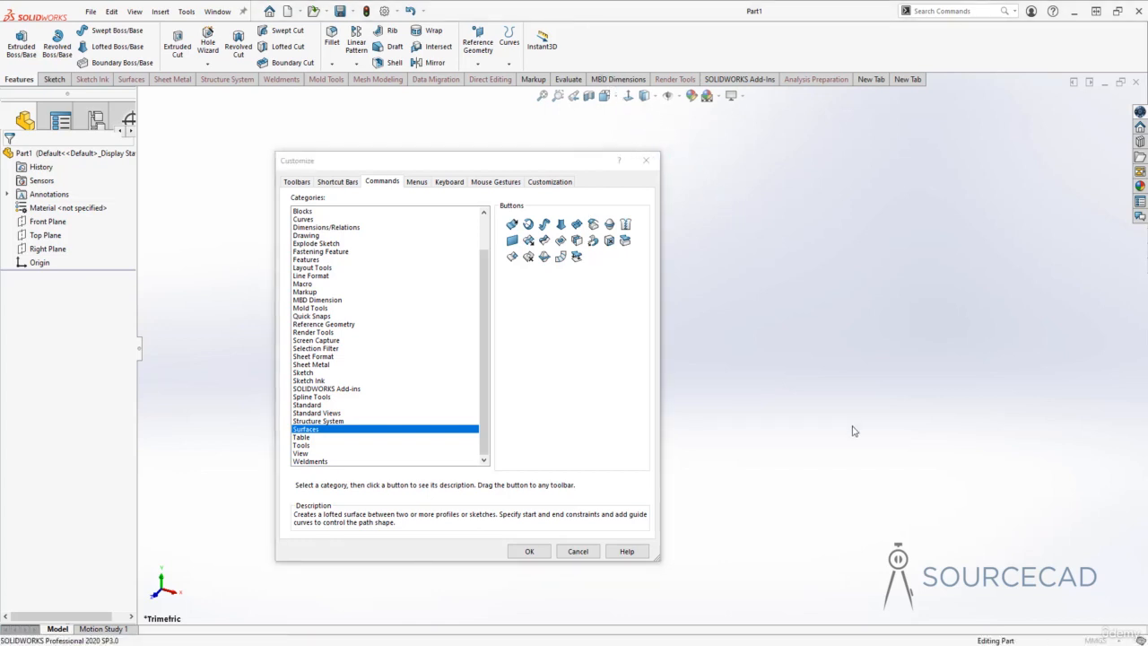
Review the File menu customization options, and browse the keyboard shortcut list down to the Insert commands
click(417, 182)
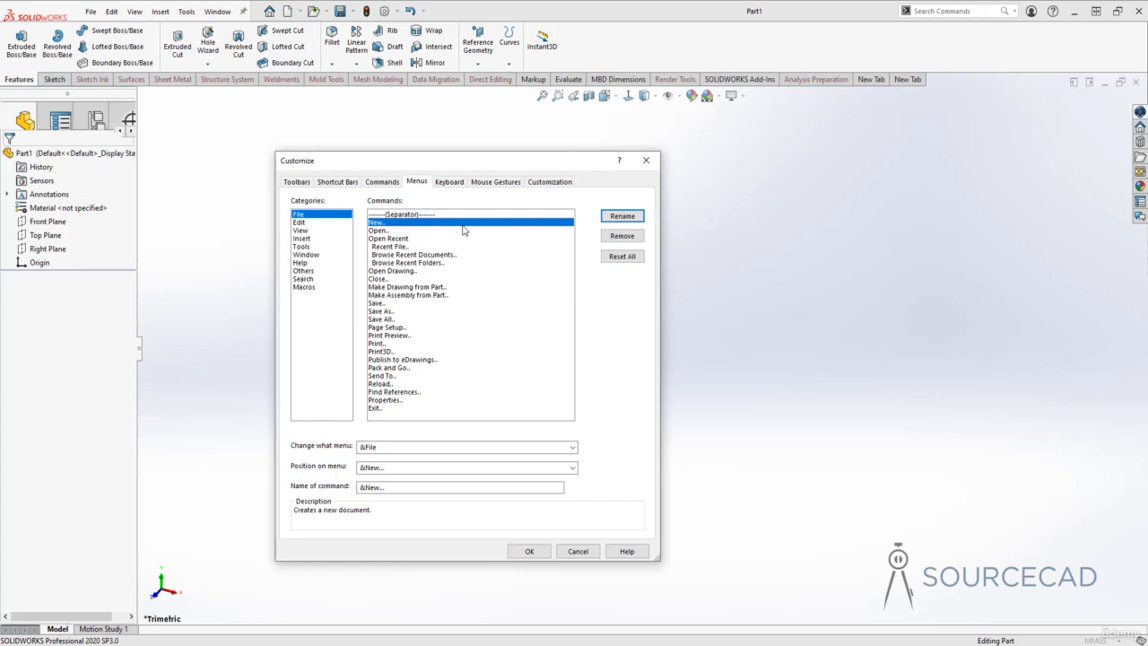
click(450, 182)
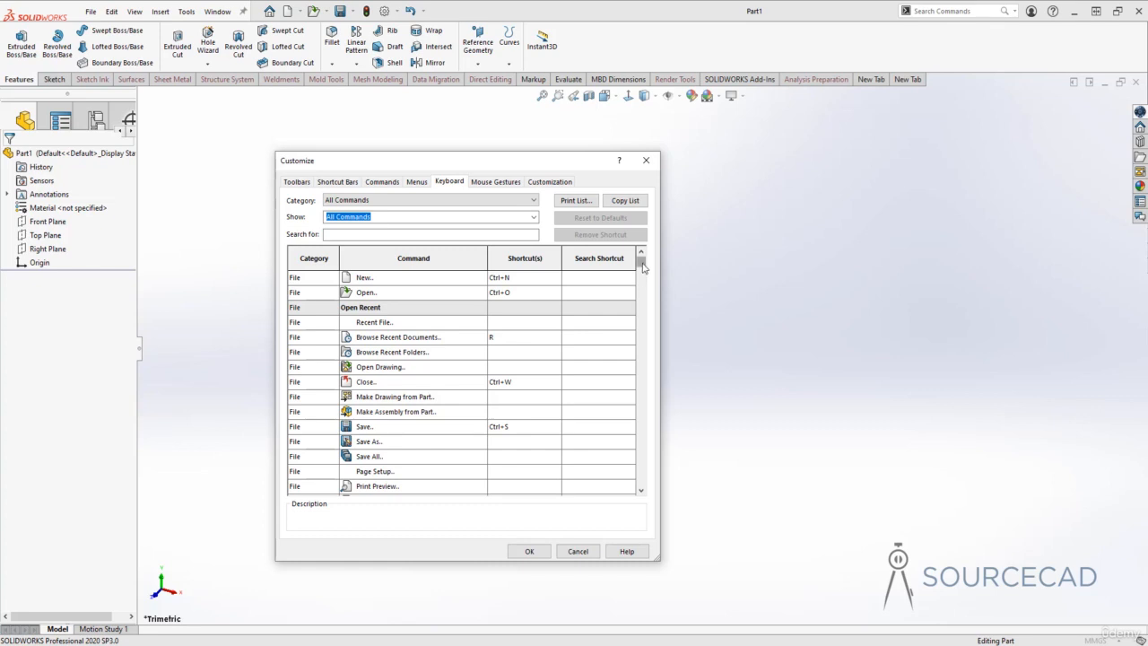
drag(640, 259, 648, 377)
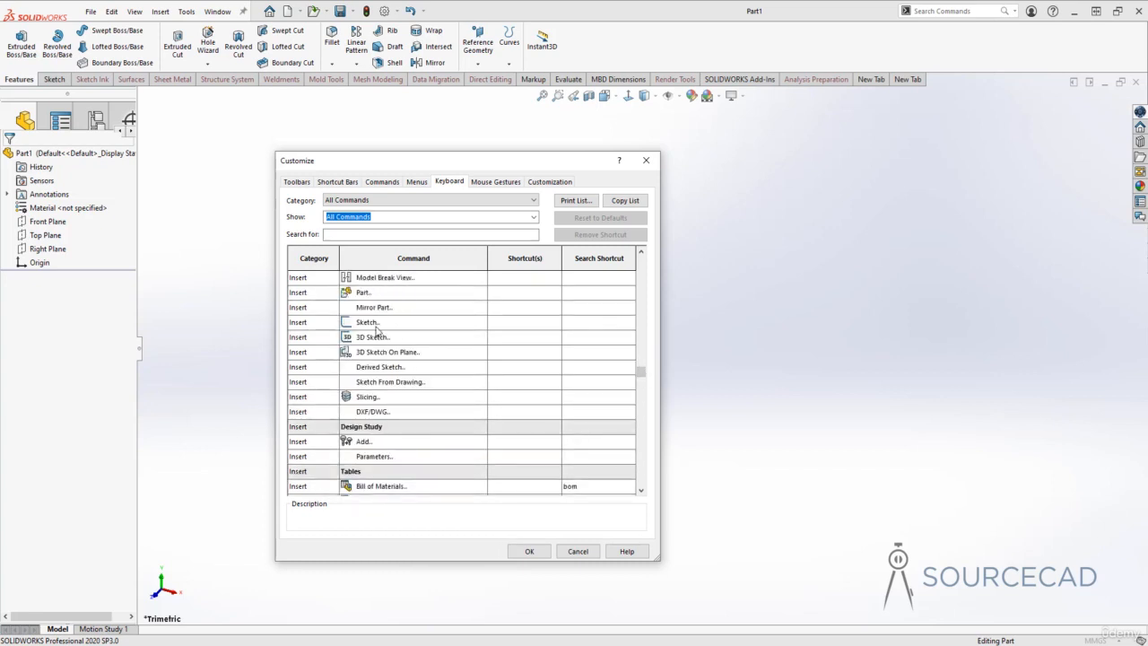
Try to assign S and Y as keyboard shortcuts for the Insert category's Sketch command, declining both reassignments
click(505, 324)
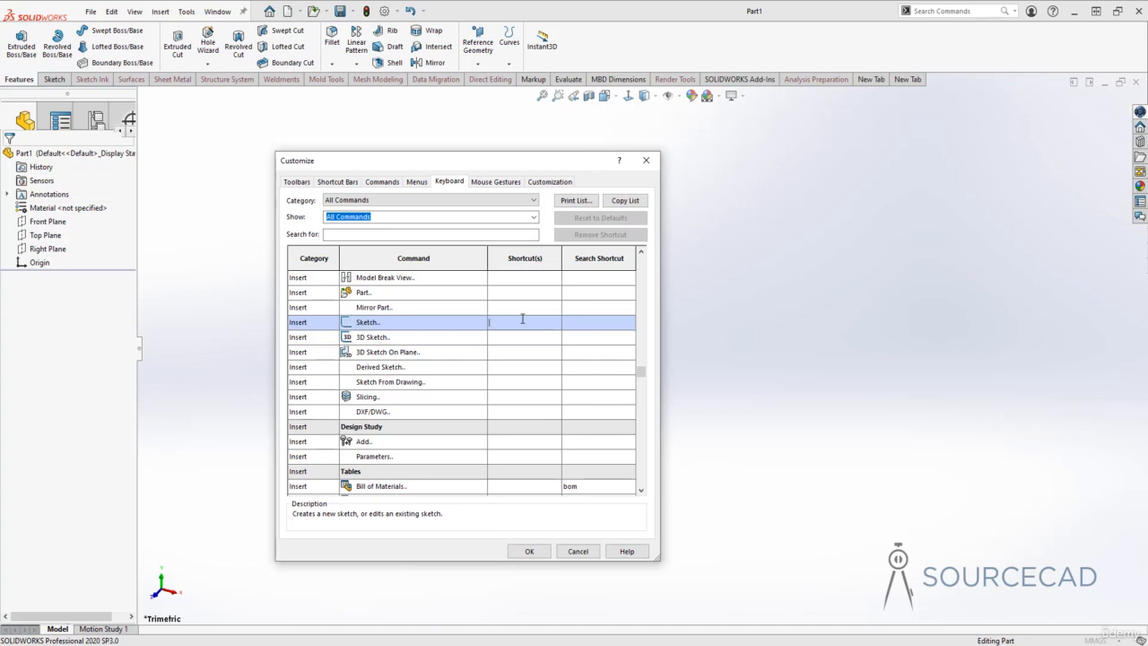
key(s)
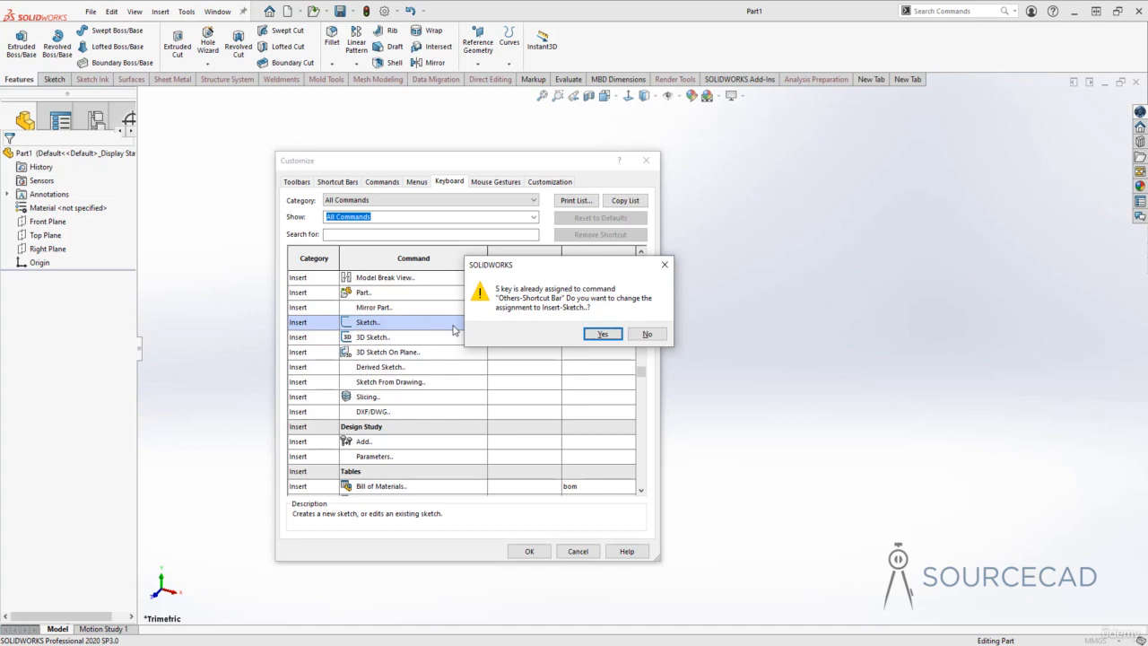
click(647, 333)
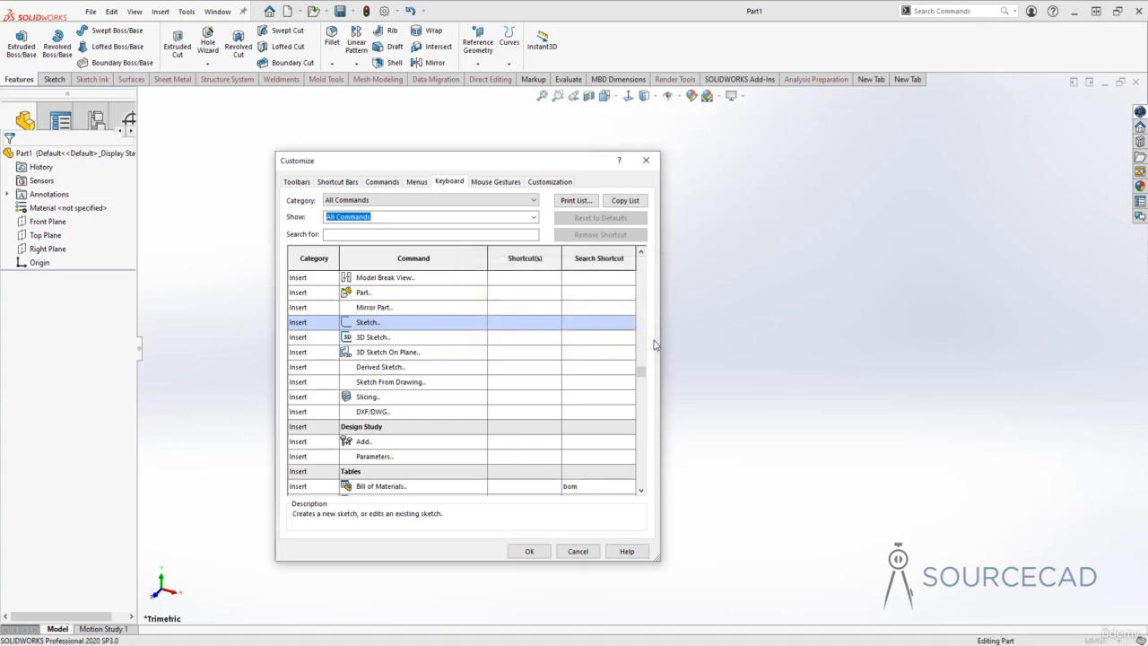
key(y)
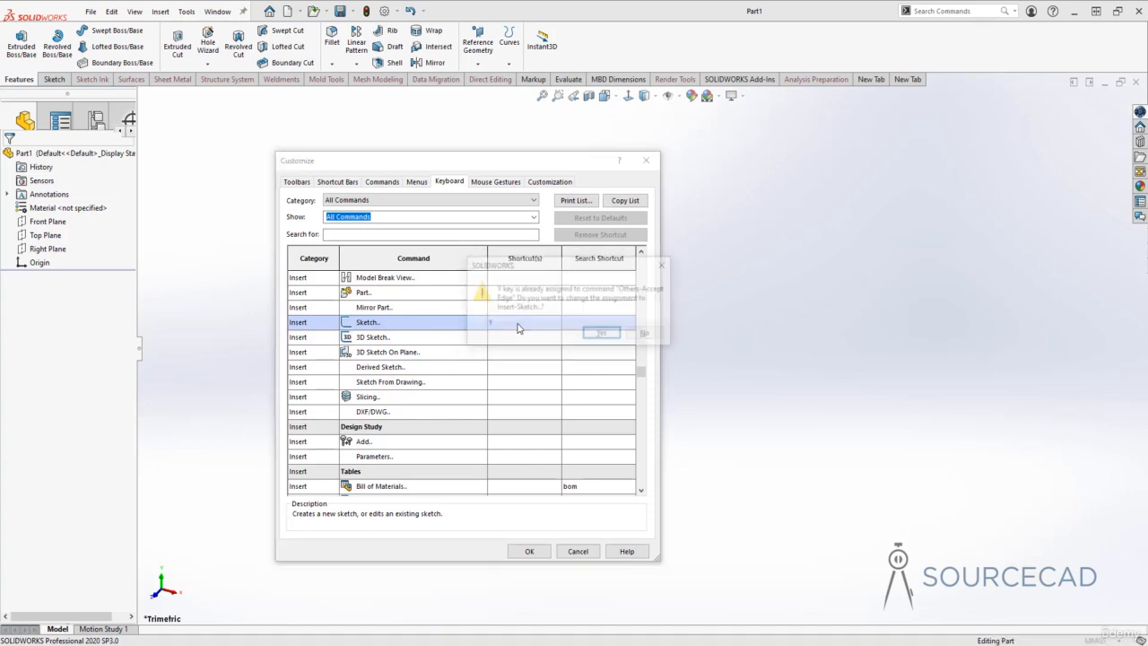
click(645, 333)
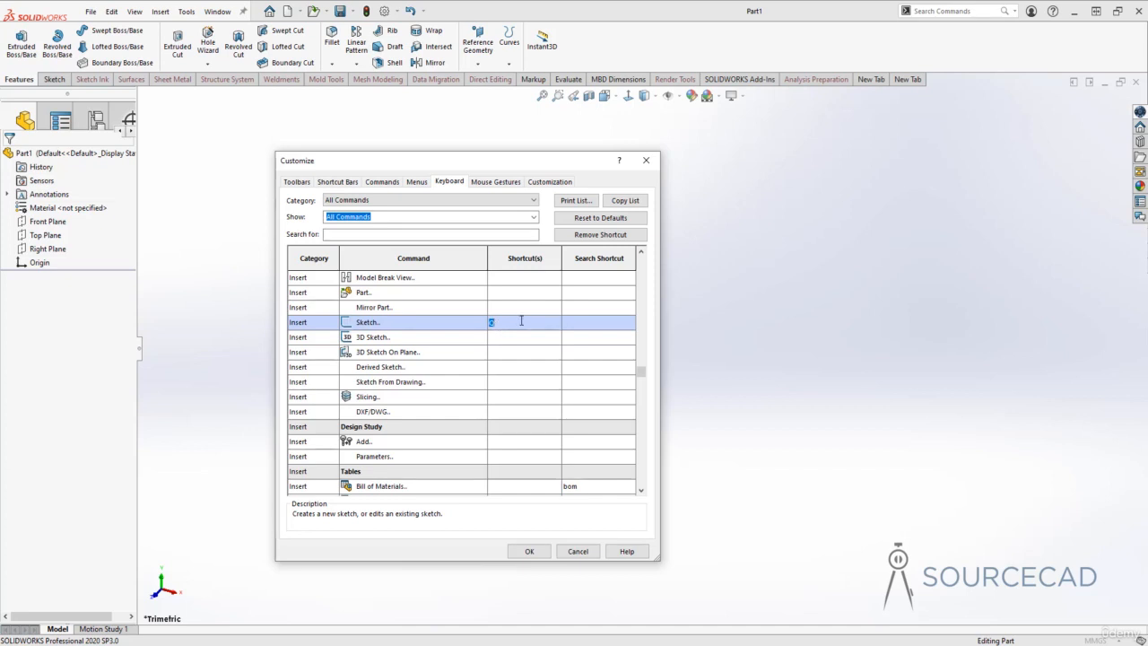
Try Ctrl+Q and Shift+Q as shortcuts for the Sketch command, declining the Ctrl+Q reassignment, and clear the shortcut again
key(ctrl+q)
drag(538, 267, 708, 269)
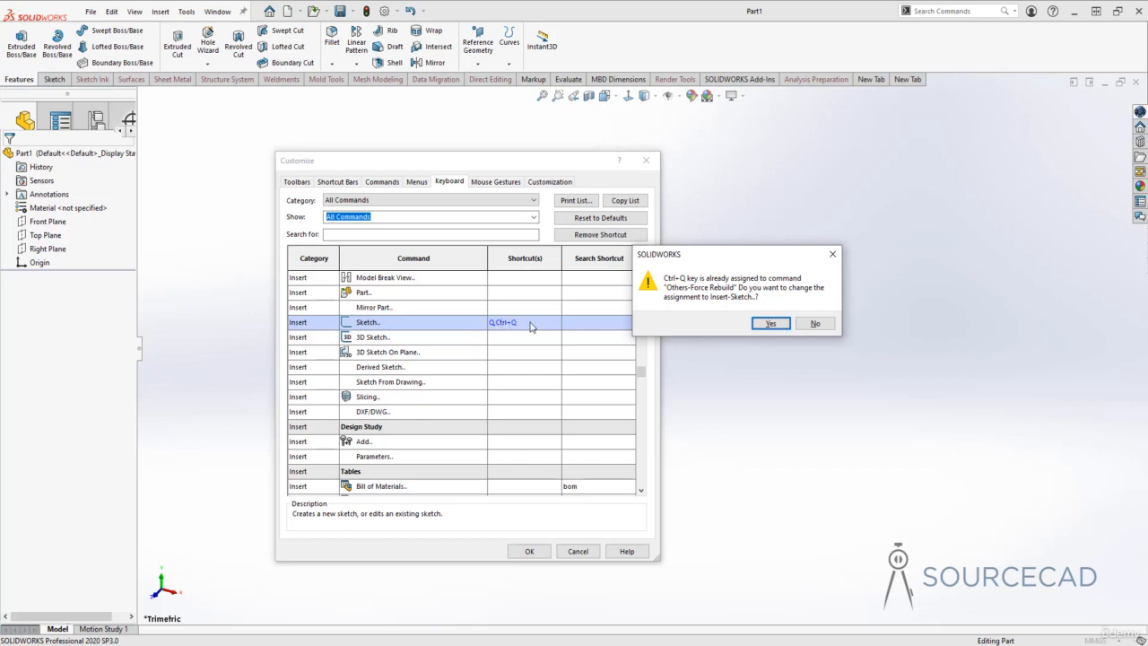
click(815, 324)
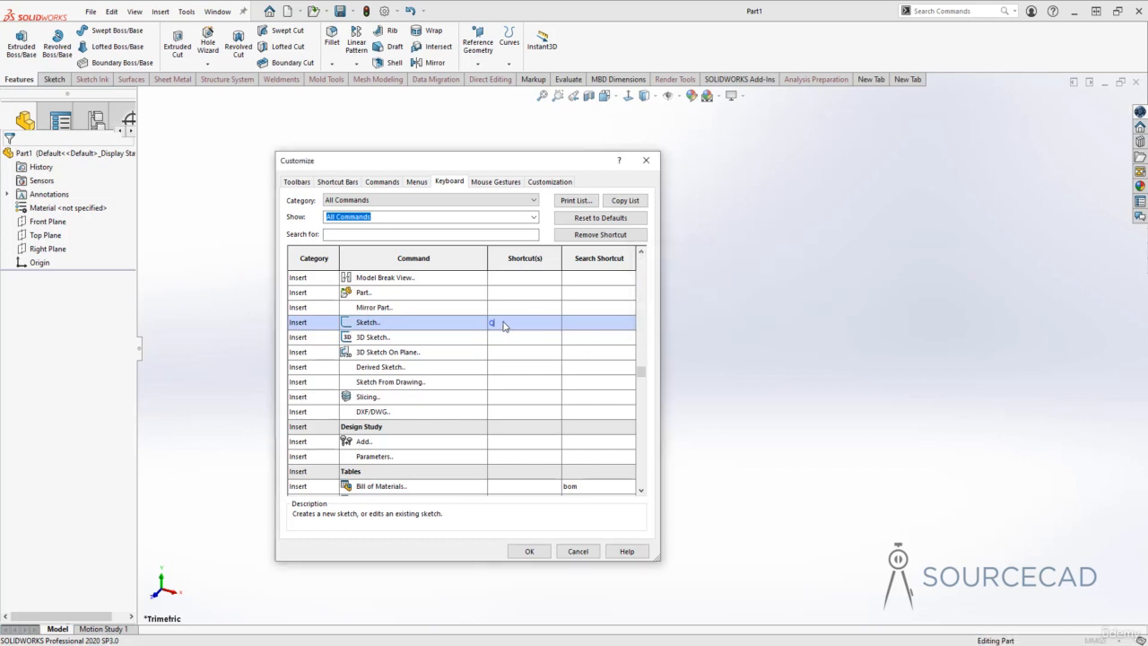
key(BackSpace)
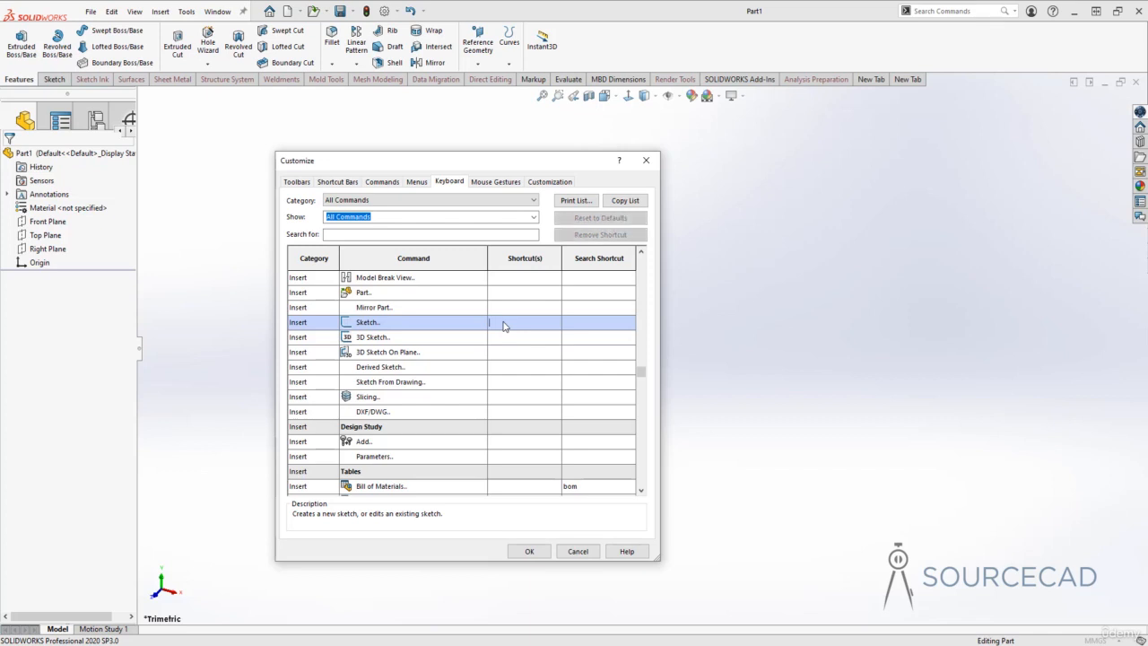
key(shift+q)
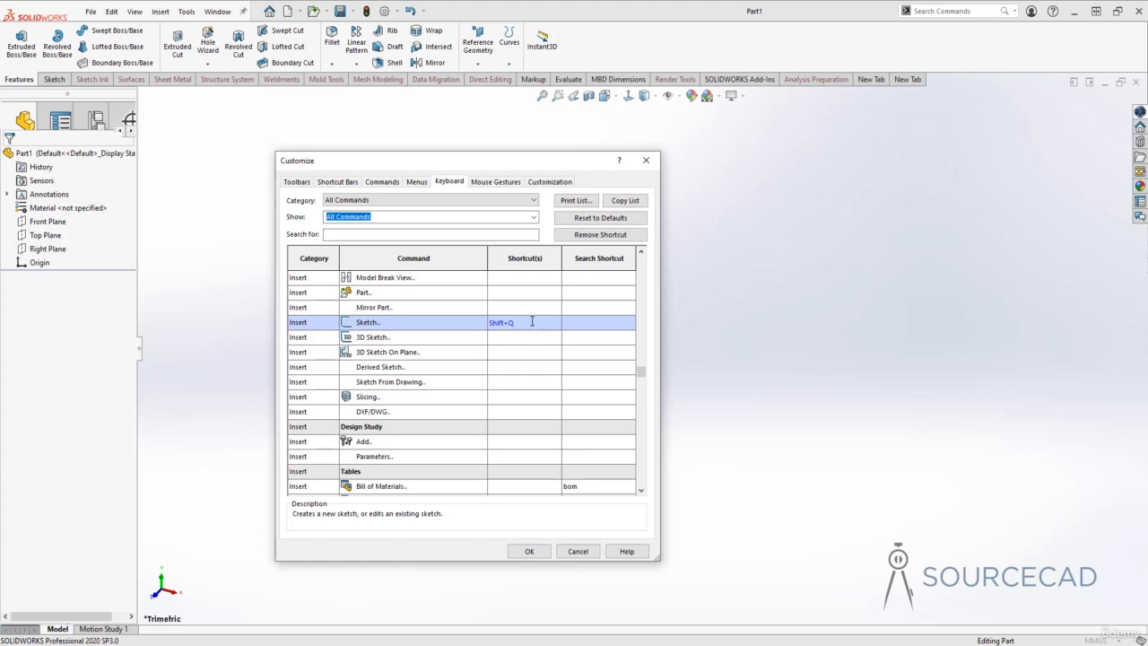
key(BackSpace)
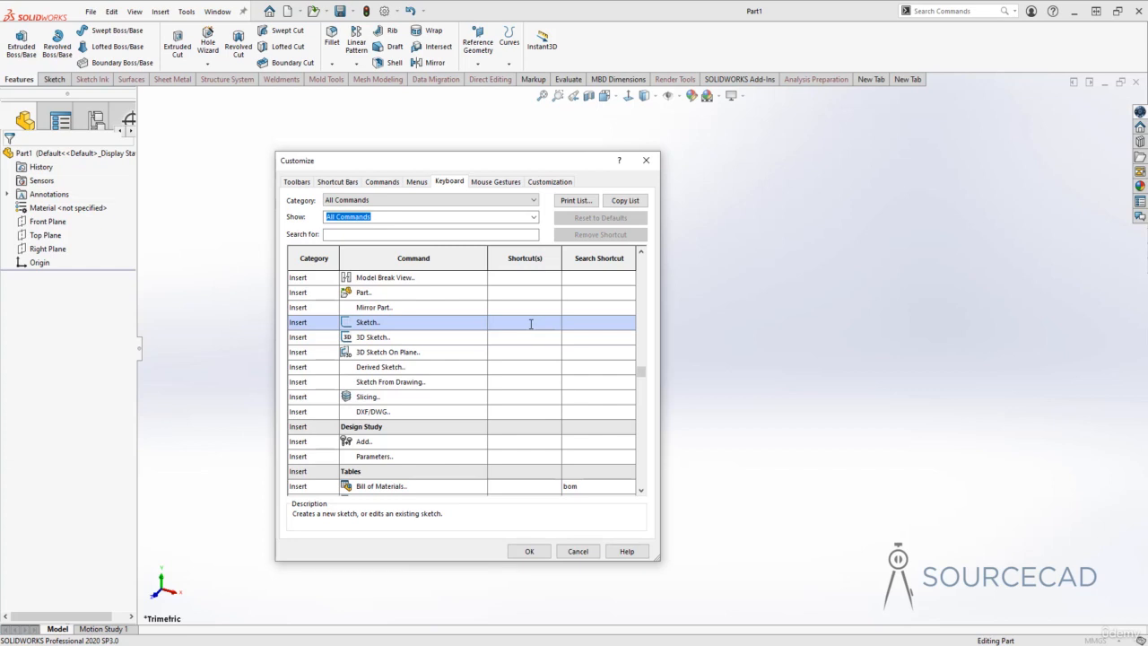
Review the mouse gesture guides for part, sketch, assembly and drawing, and browse the commands available for them
click(504, 181)
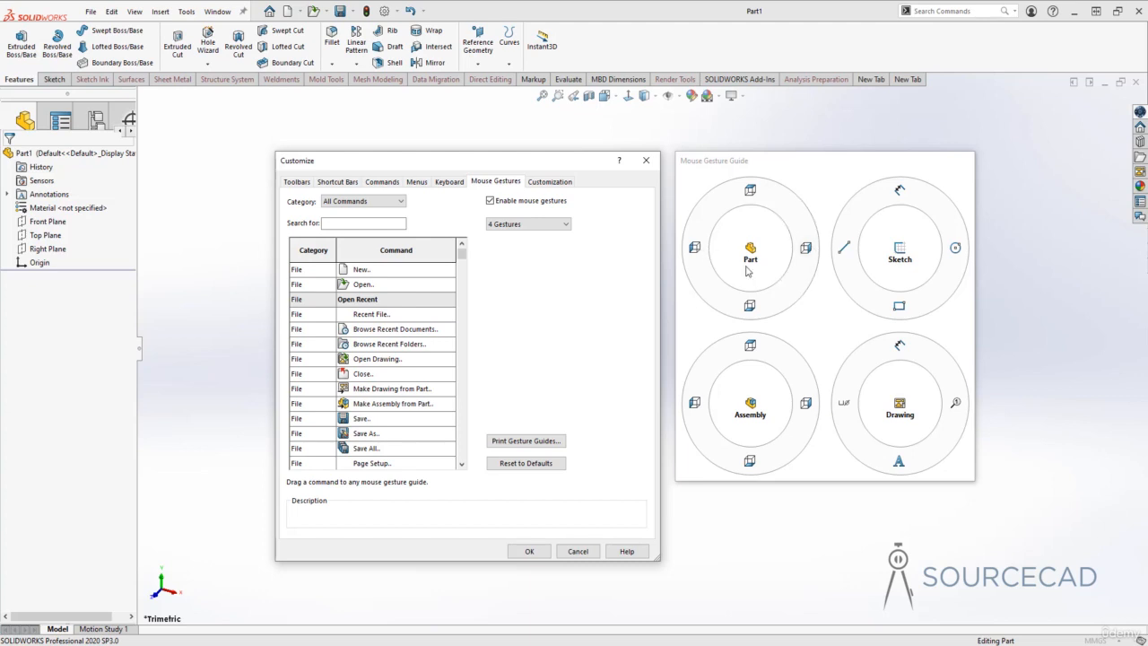
scroll(437, 298, down, 3)
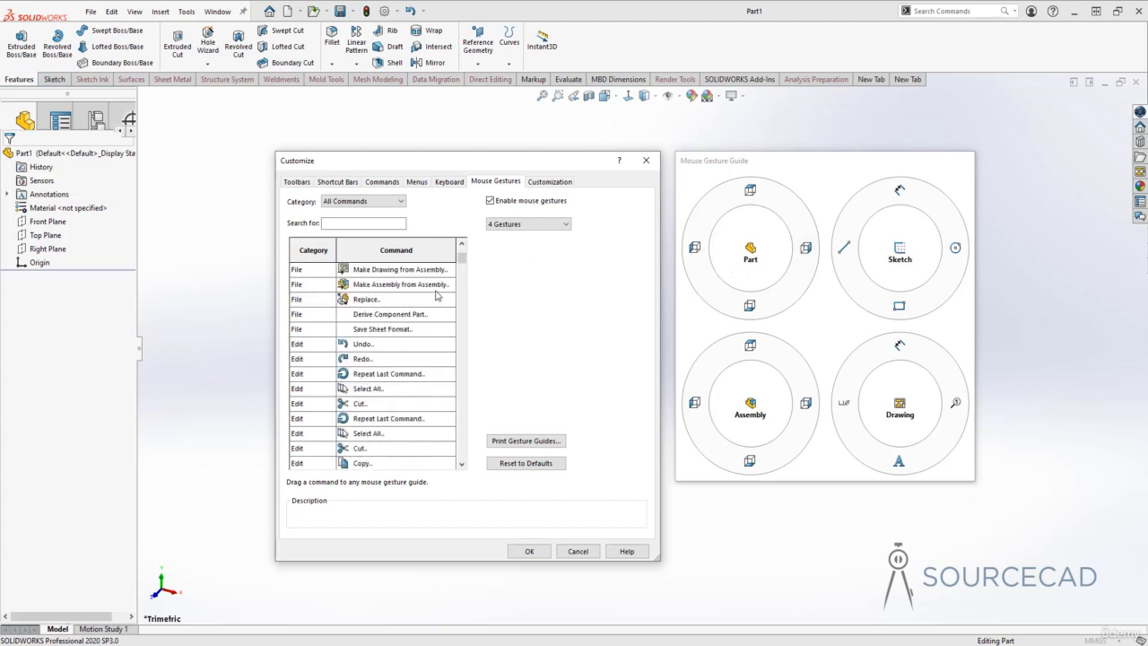
scroll(436, 296, down, 10)
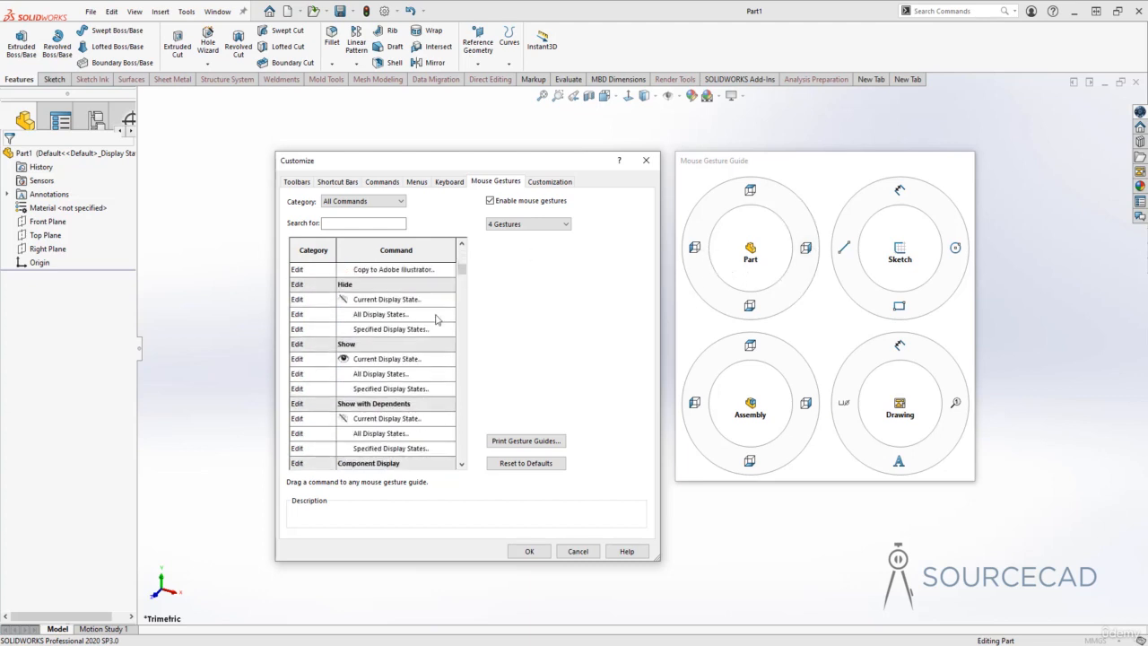
scroll(437, 319, down, 5)
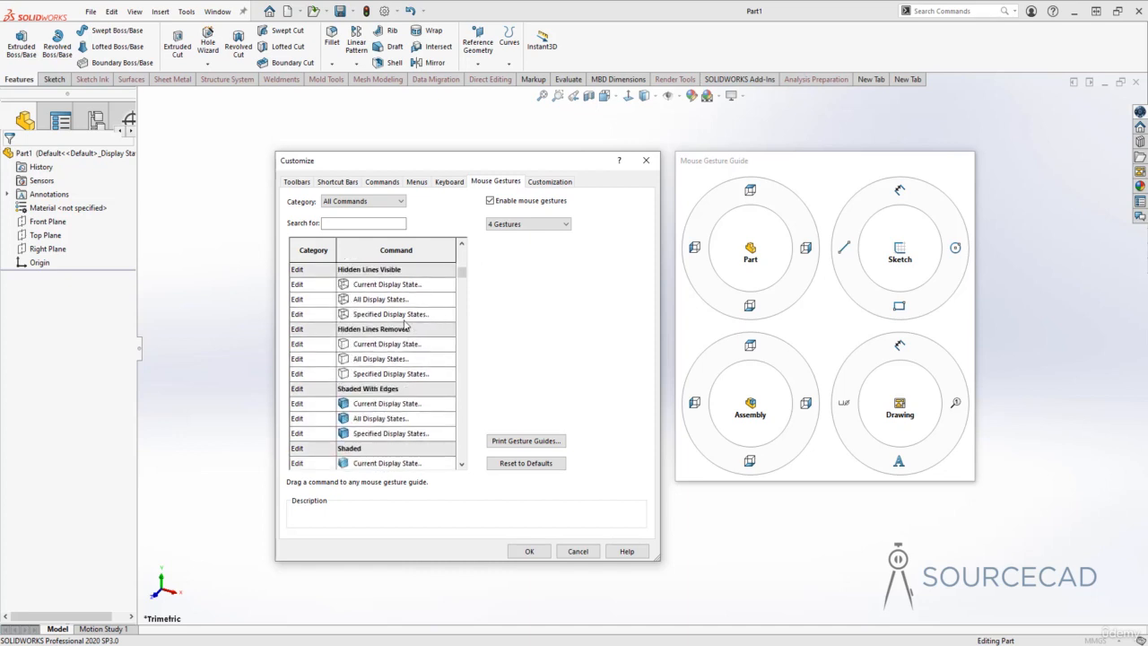
Assign the Blocks command from the View category to the upper Part mouse gesture, and reset all mouse gestures to their defaults
click(363, 202)
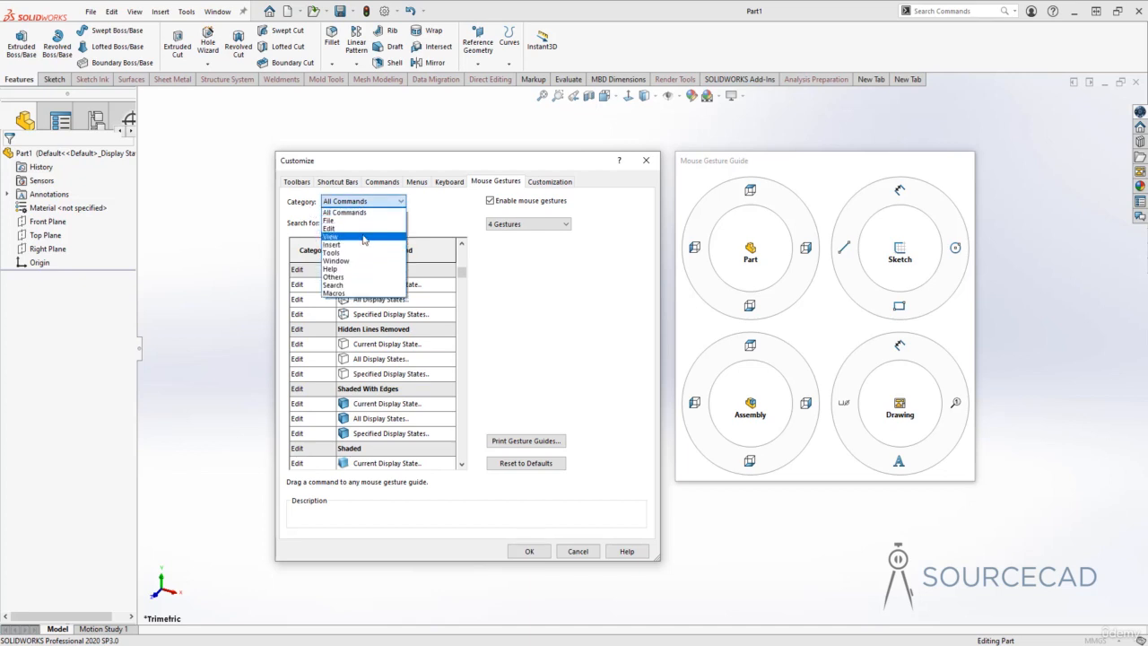
click(363, 238)
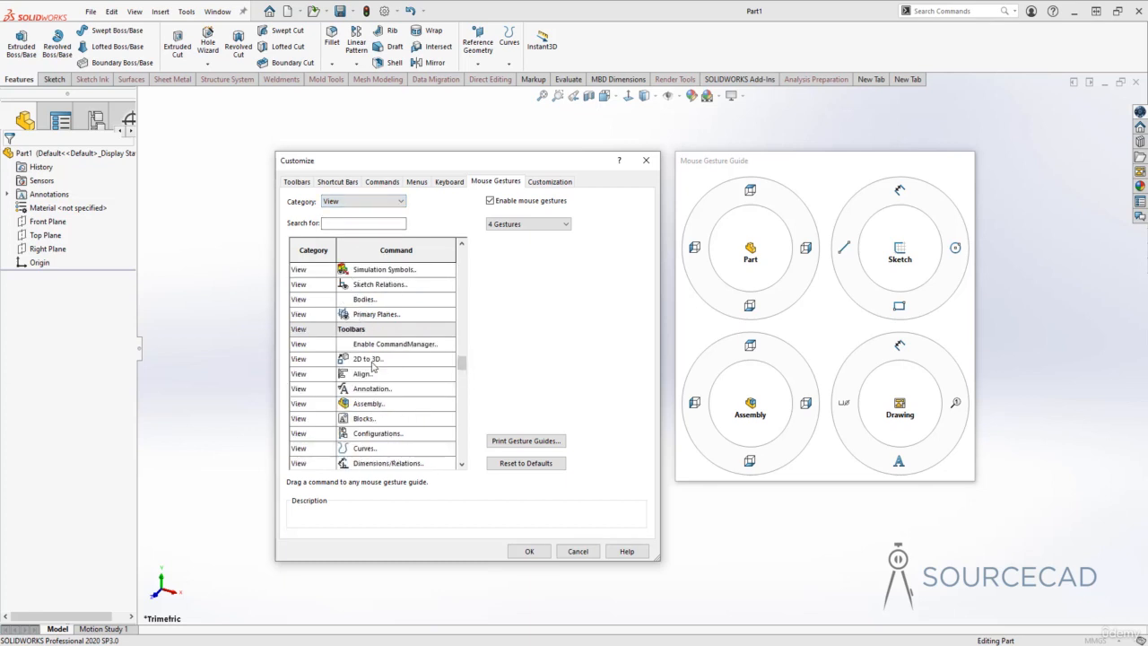
click(366, 419)
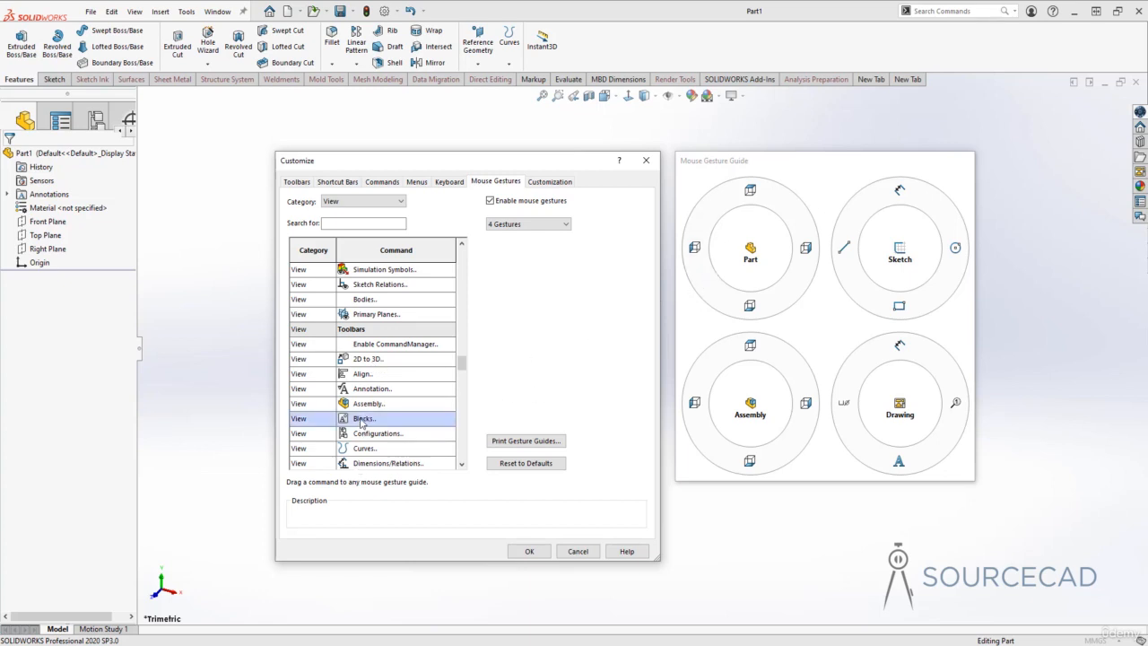
drag(362, 422, 484, 378)
drag(696, 262, 751, 192)
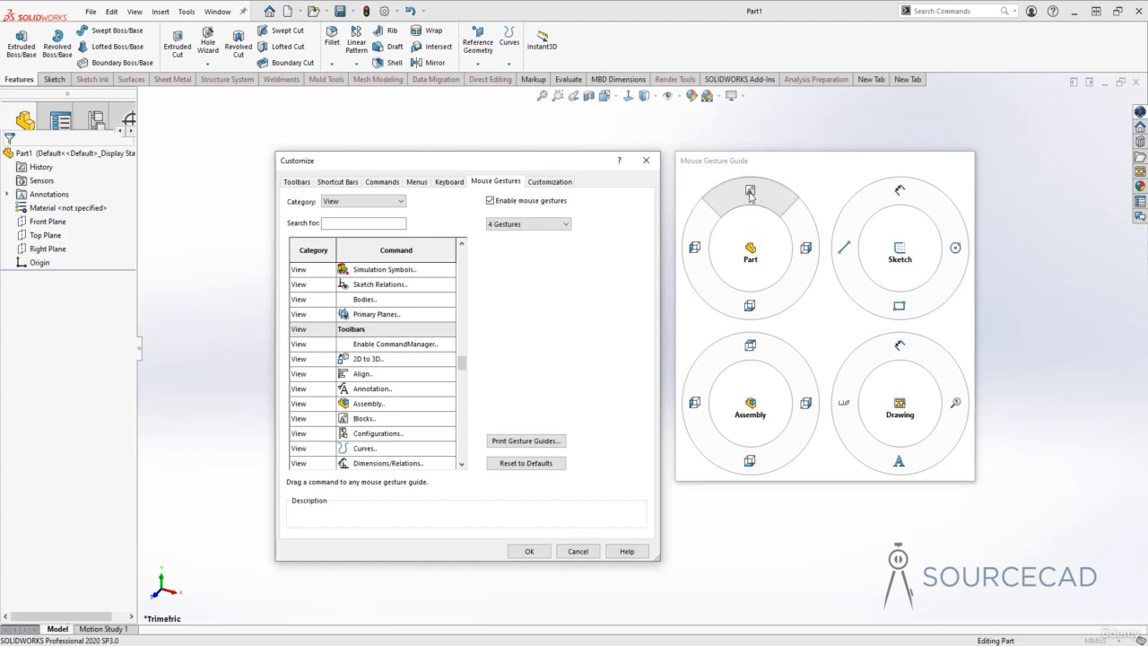
click(503, 464)
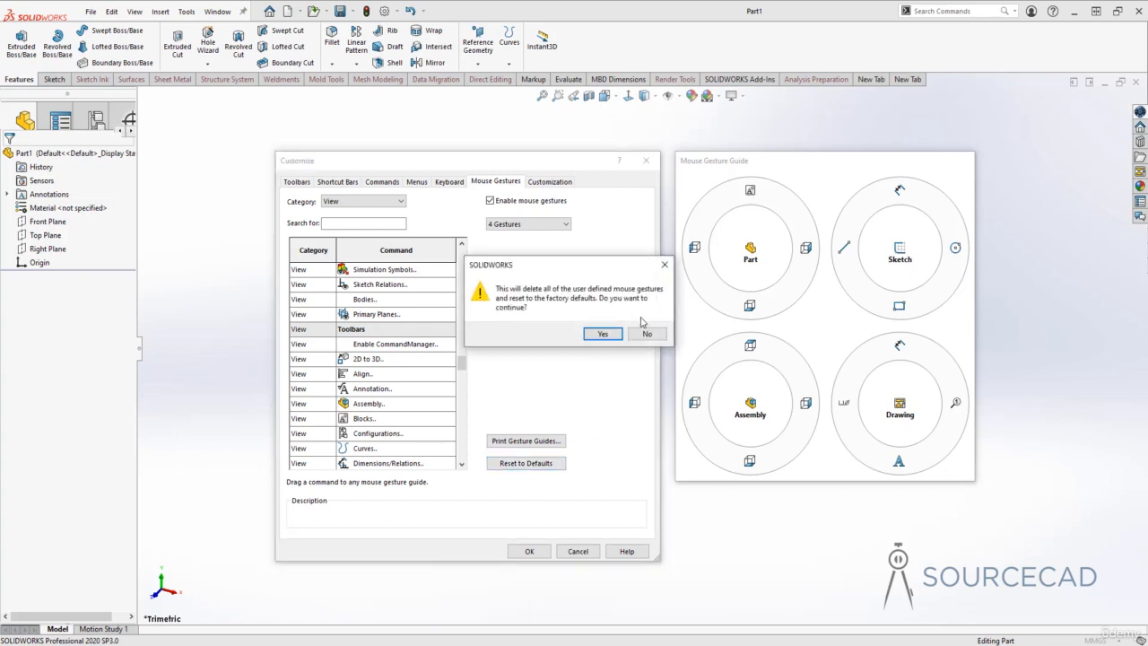
click(602, 335)
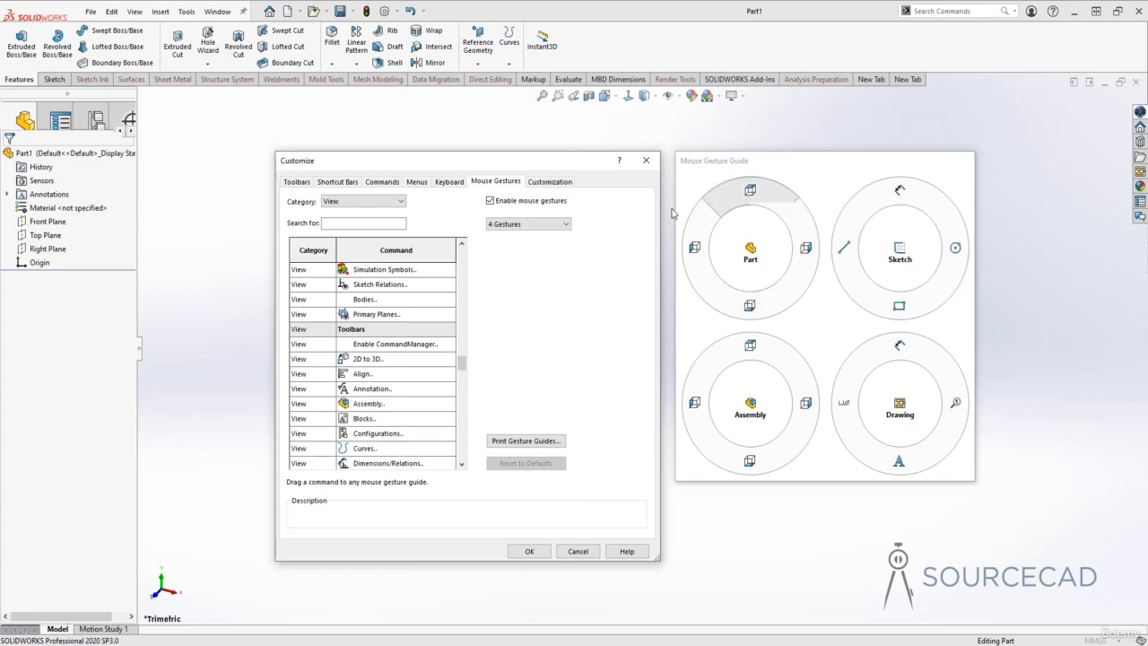
Review the shortcut and menu customization options, accept the Customize dialog, and dismiss the floating shortcut bar
click(549, 182)
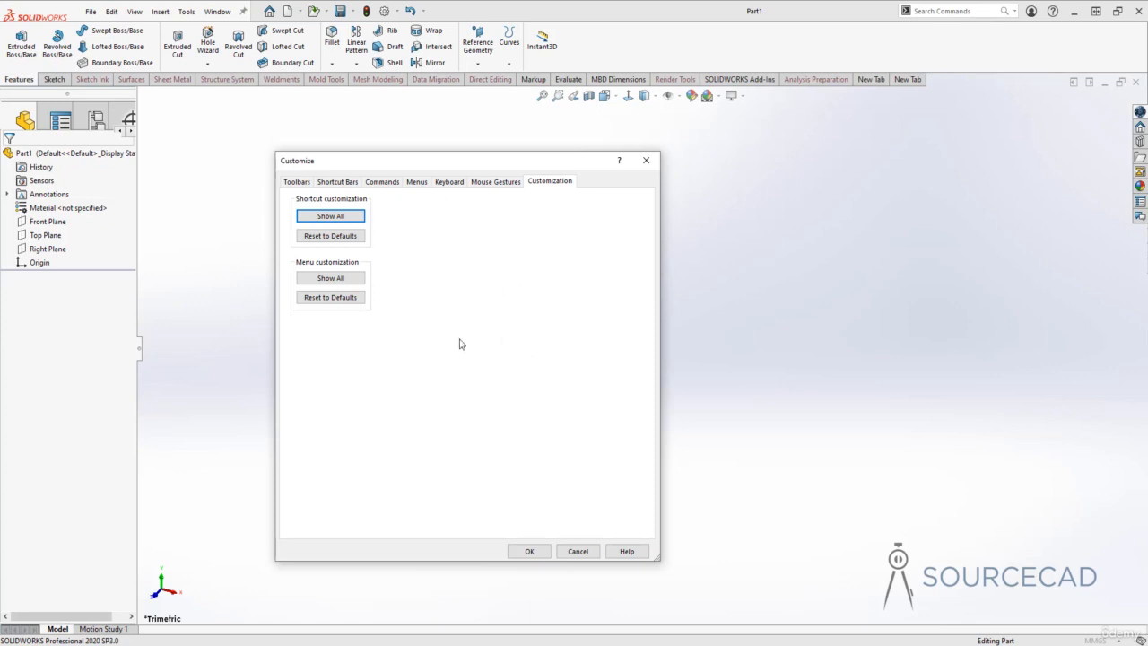
click(527, 550)
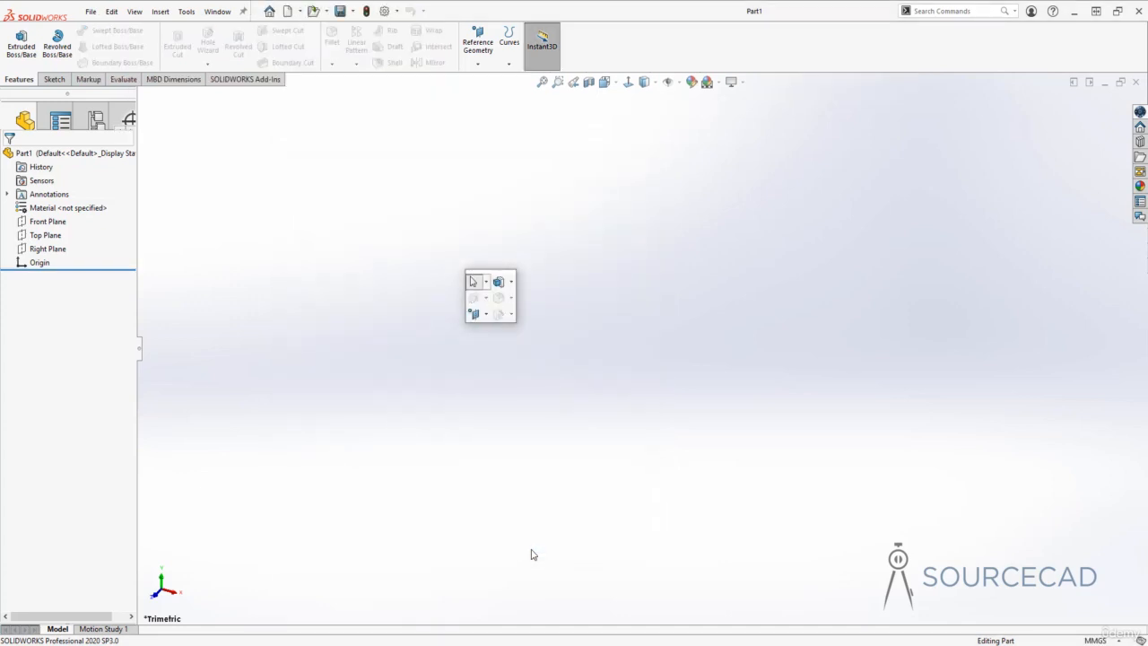
click(683, 331)
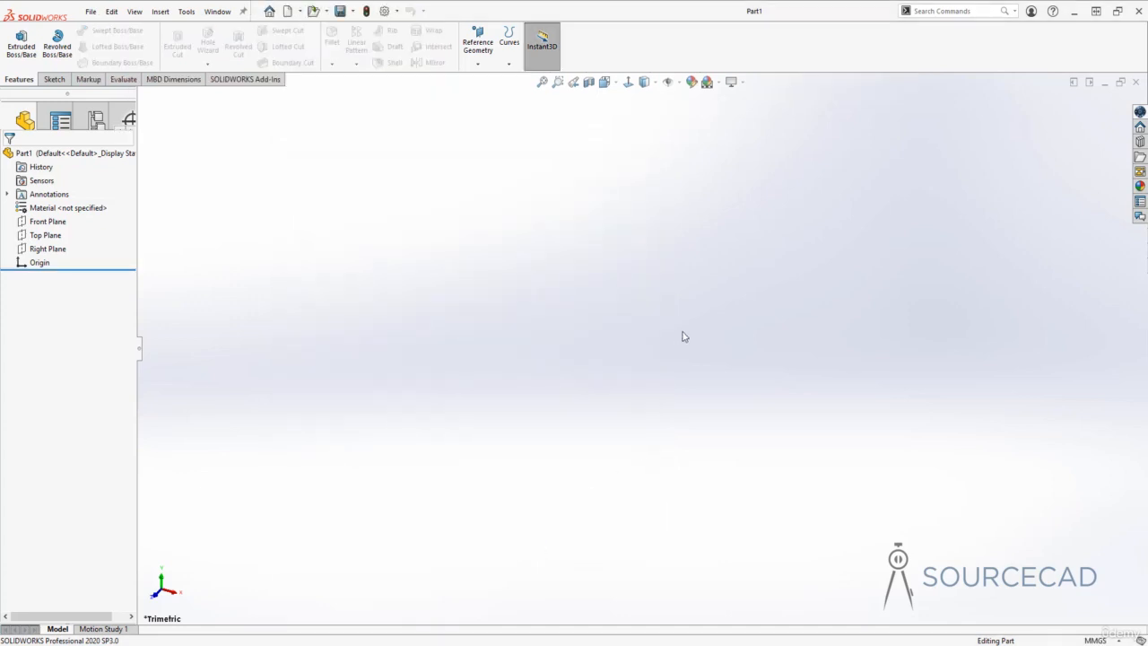